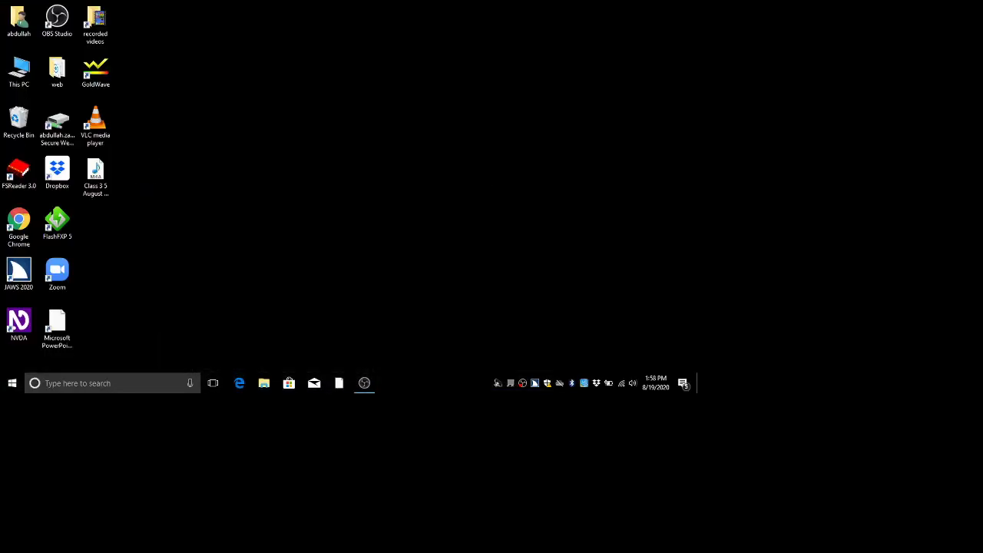
Launch Microsoft Office PowerPoint 2007 by searching 'po' in the Start menu.
left_click(57, 19)
key("super")
type("p")
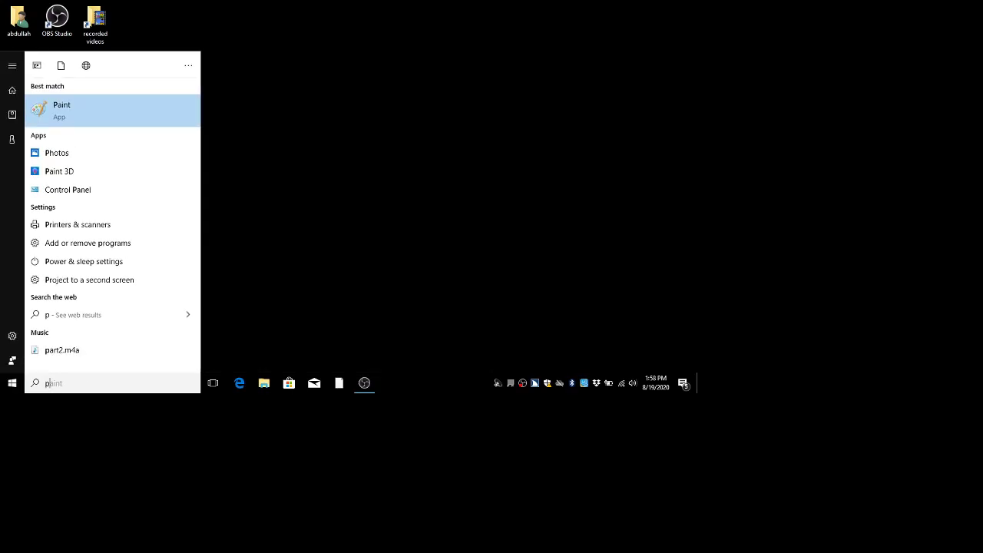
type("o")
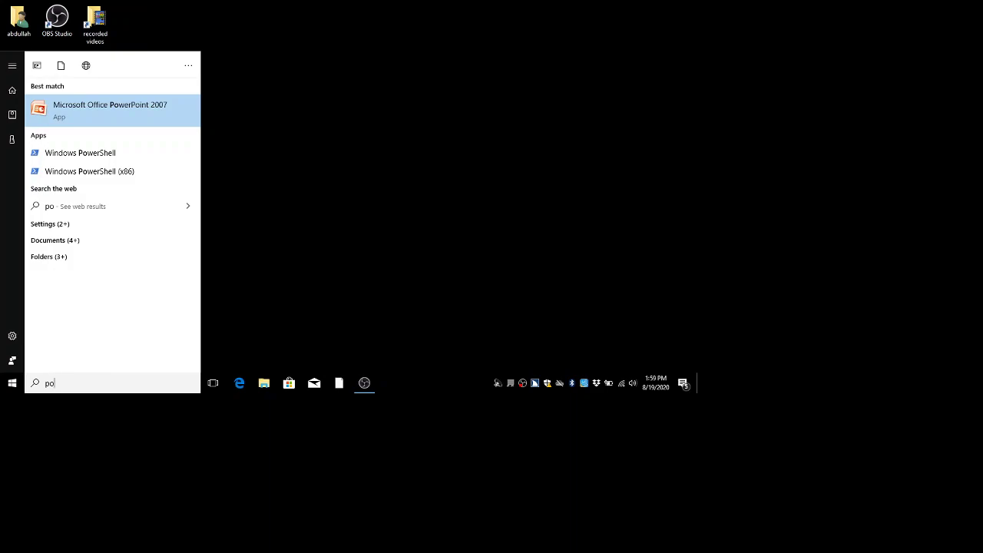
key("Return")
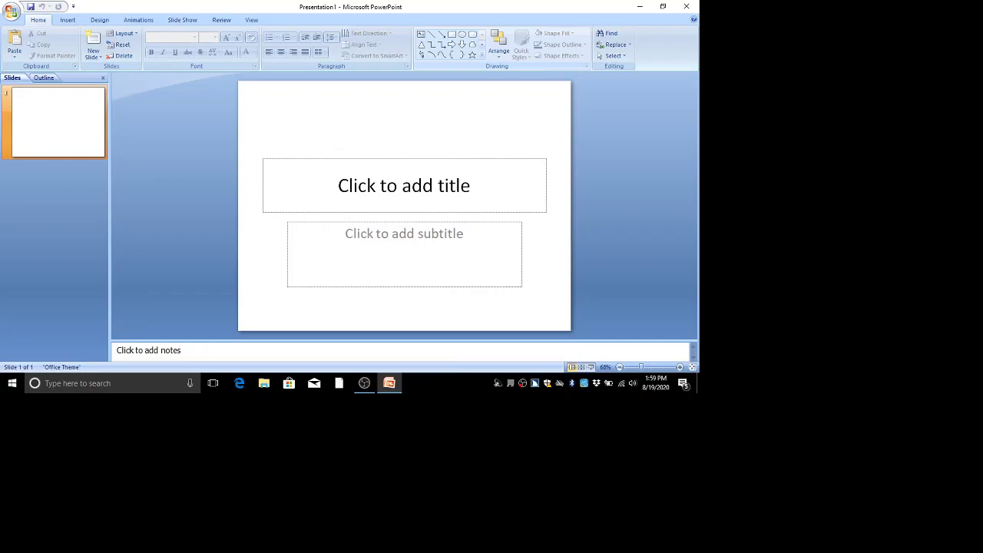
Add two new slides with Ctrl+M, then return to the title slide.
key("ctrl+m")
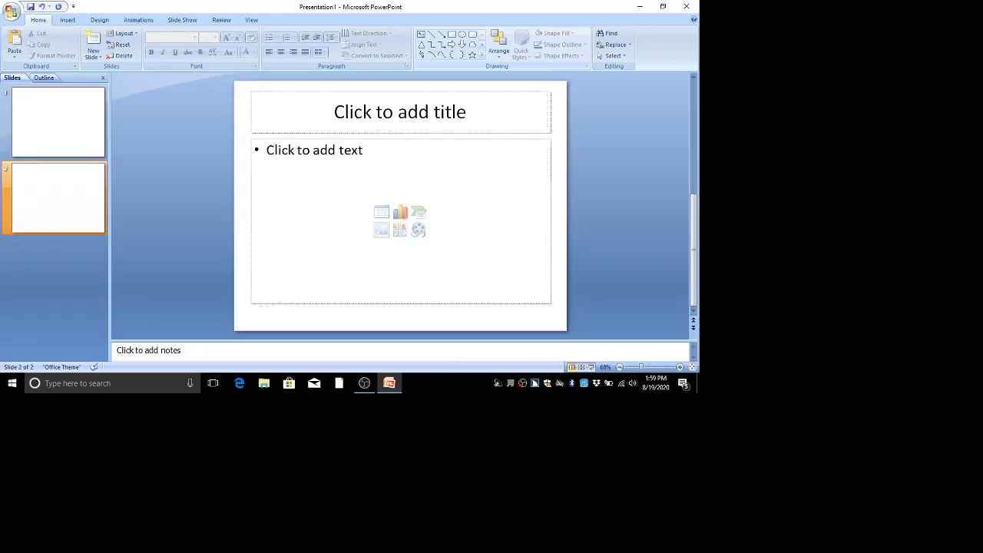
key("ctrl+m")
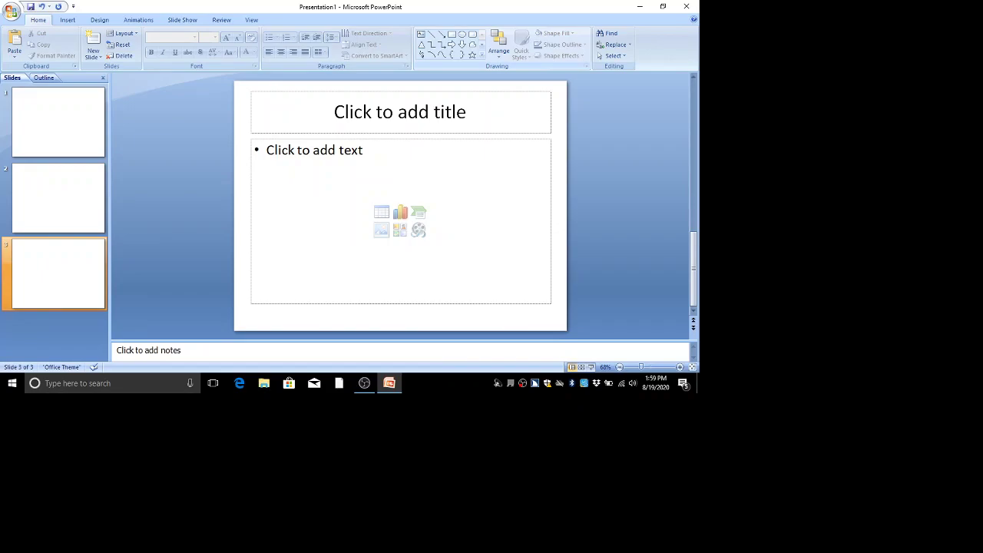
key("Page_Up")
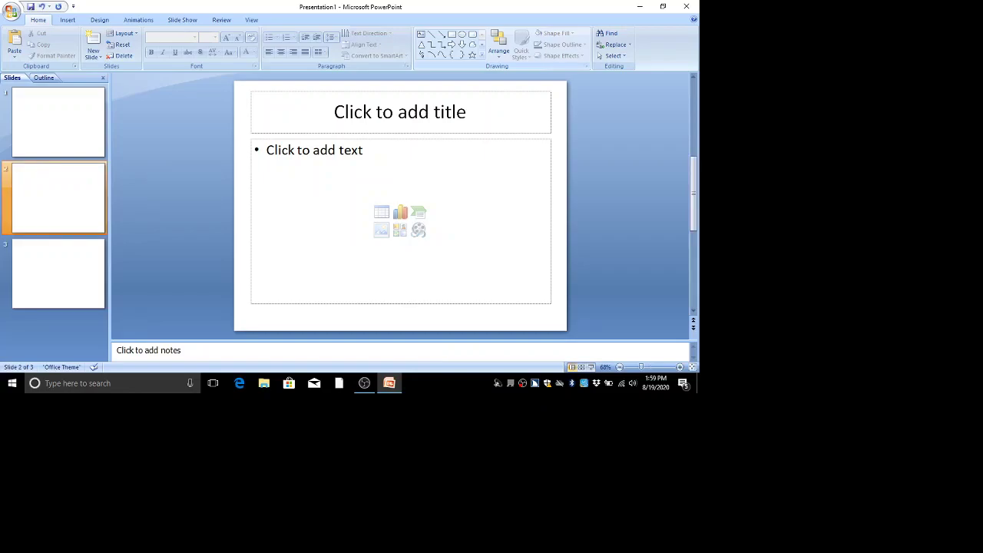
key("Page_Up")
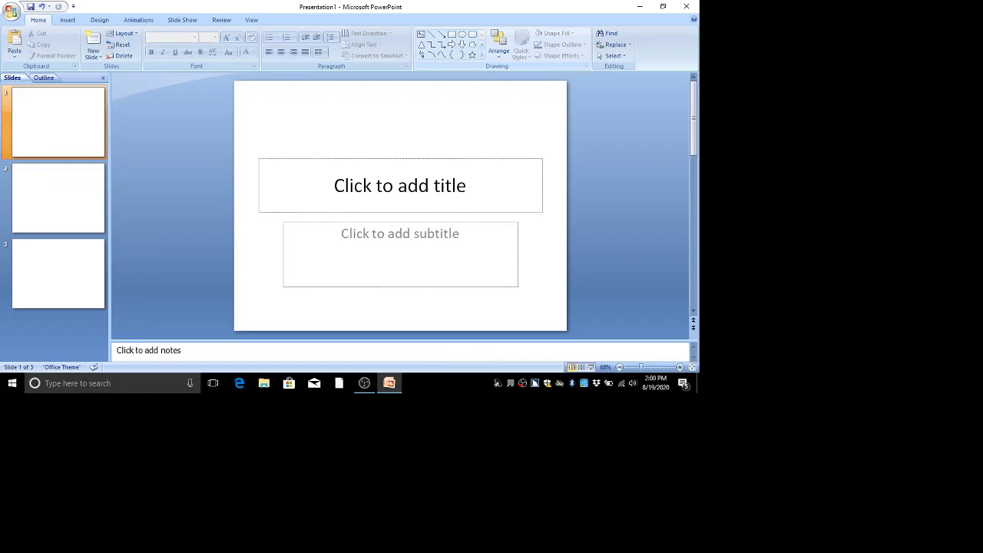
Select slide 1's title placeholder and place the cursor inside it for typing.
left_click(400, 185)
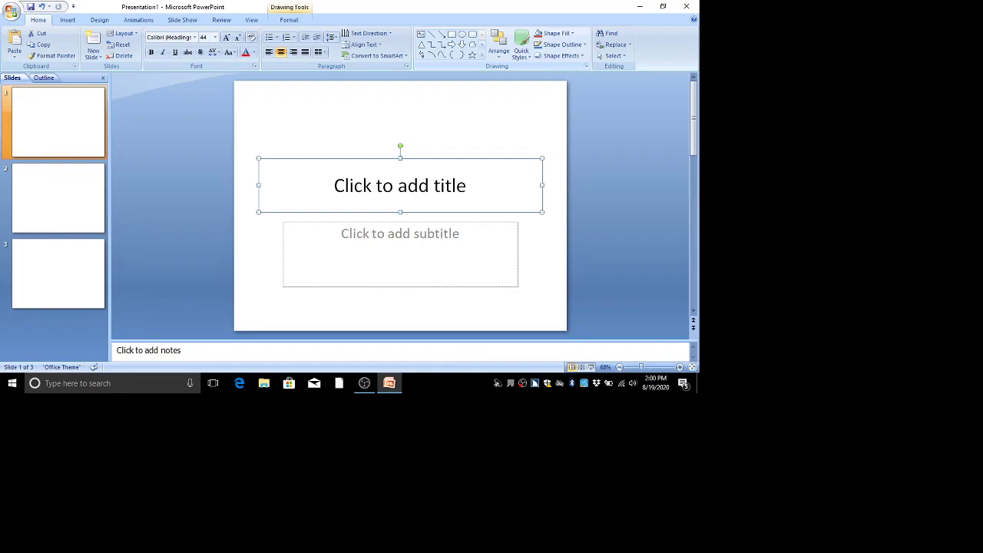
key("Tab")
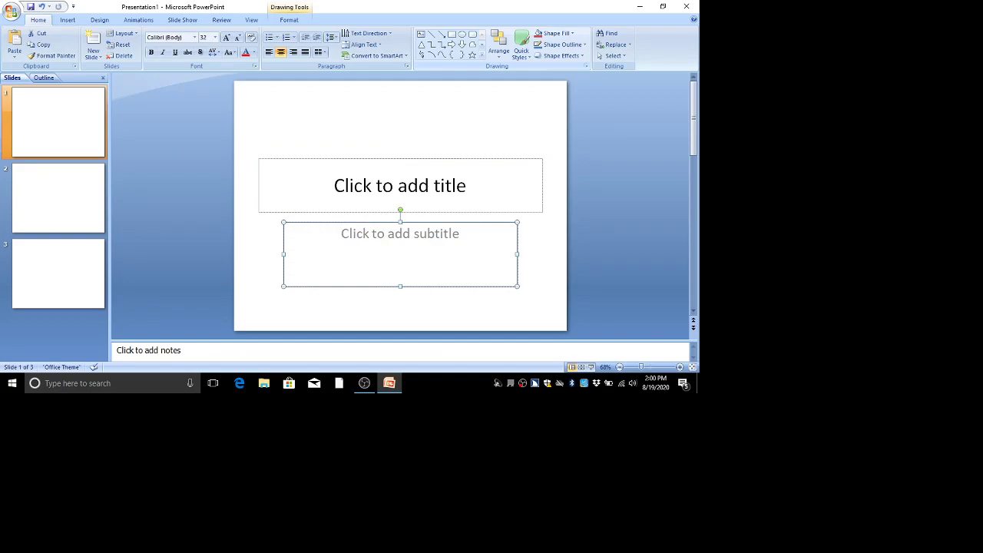
key("Tab")
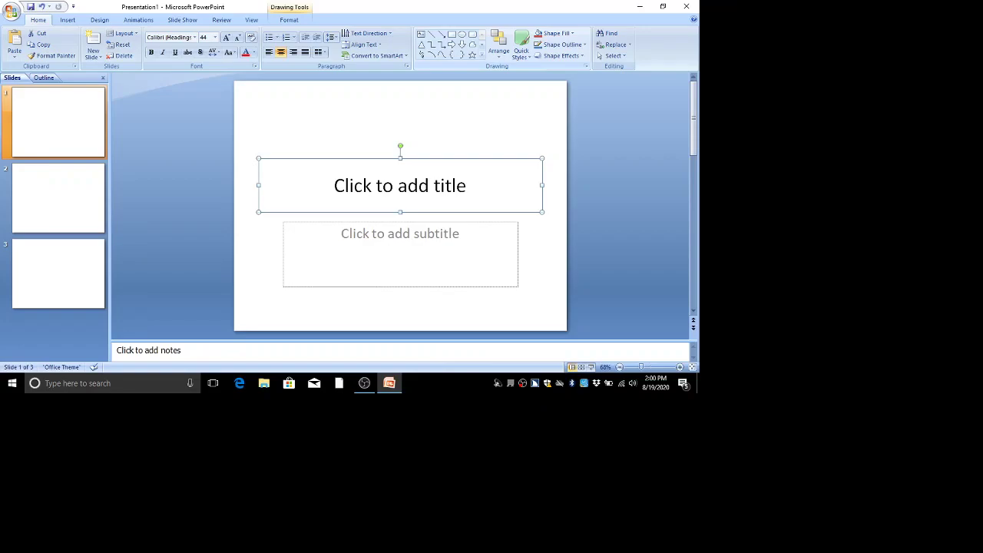
left_click(399, 185)
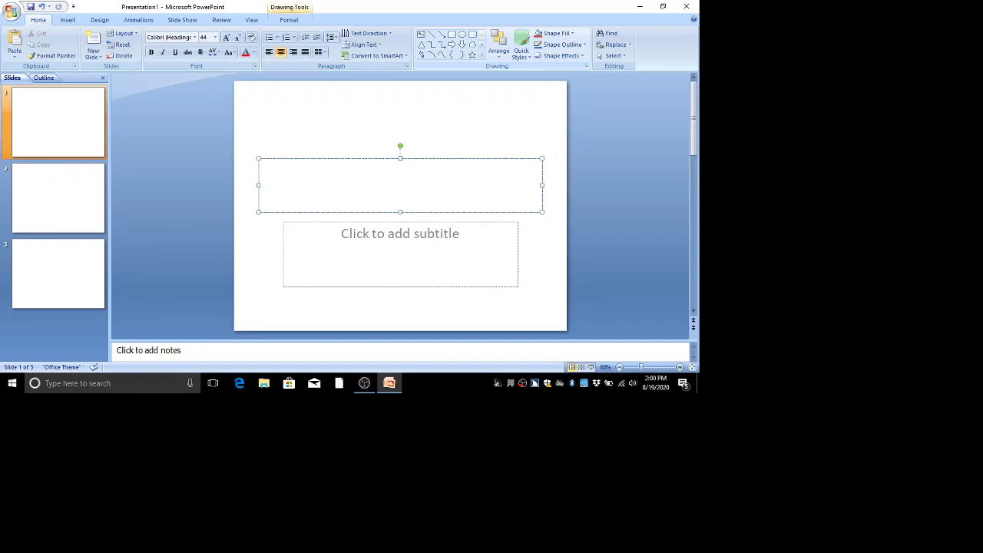
Type 'my' in the title and dismiss the language identification error.
type("m")
type("y")
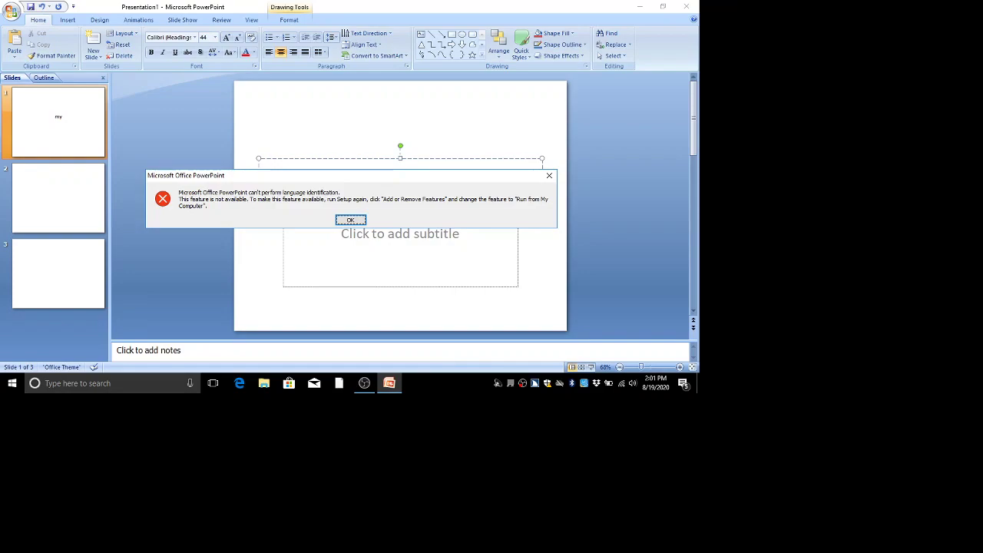
key("Return")
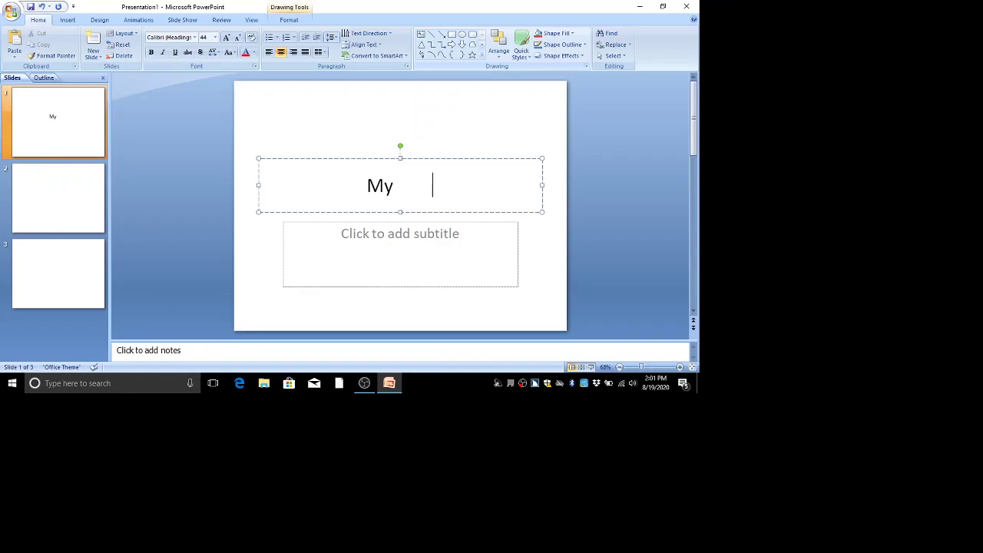
key("Tab")
key("Tab")
key("Escape")
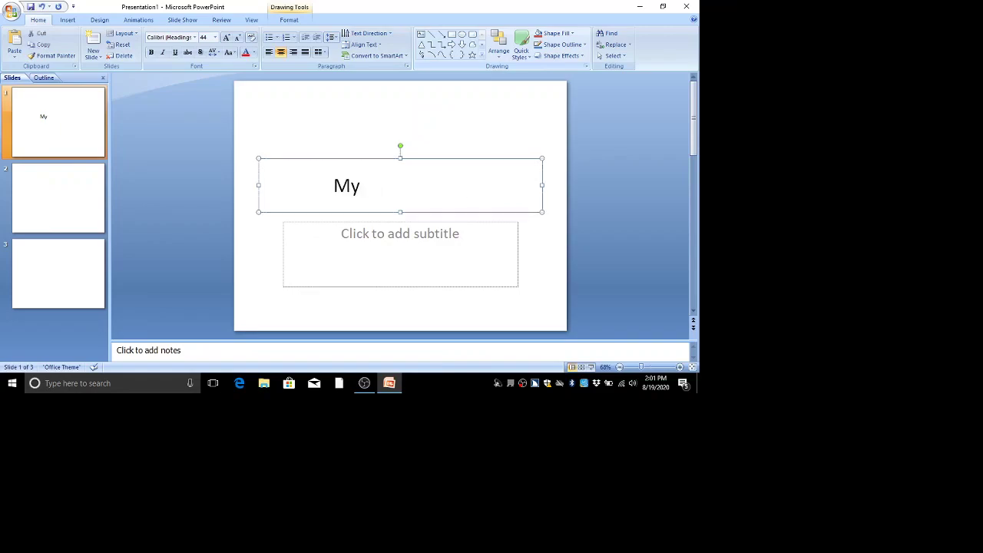
key("Right")
key("Tab")
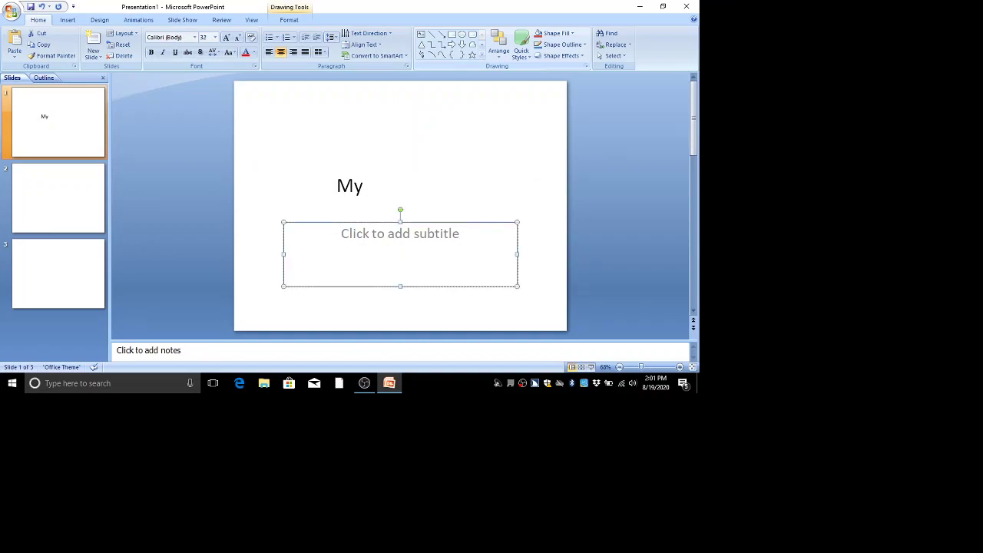
key("Tab")
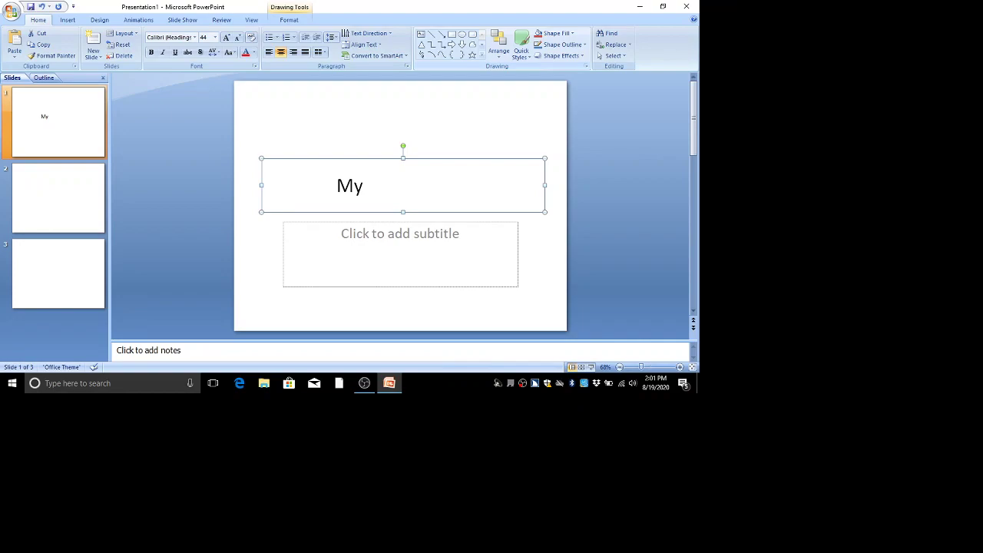
Re-enter the title and add 'country' so it reads 'My country'.
key("Return")
key("Left")
key("Right")
key("Right")
key("Left")
key("Right")
type("country")
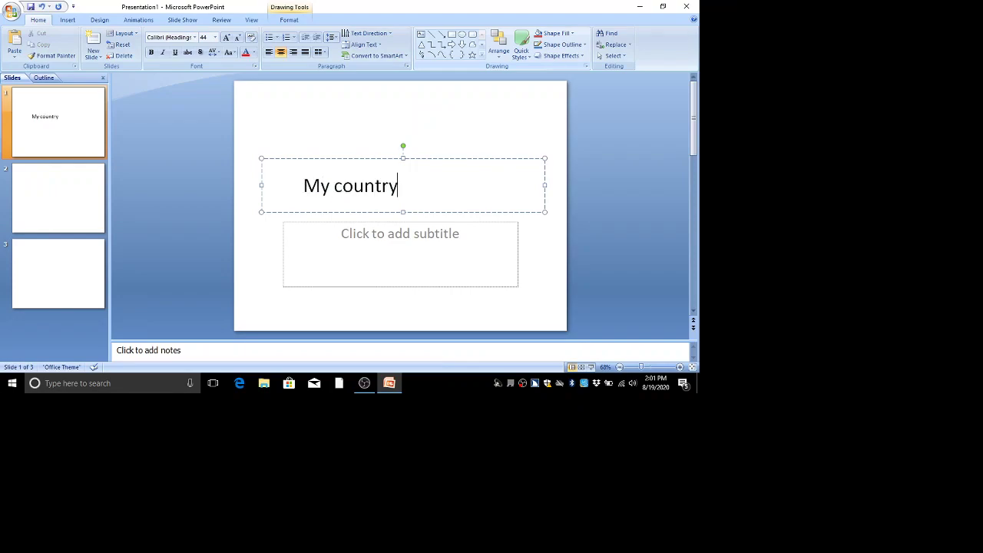
key("Escape")
Type 'My country name is Pakistan. It came in to bein in' into the subtitle.
key("Tab")
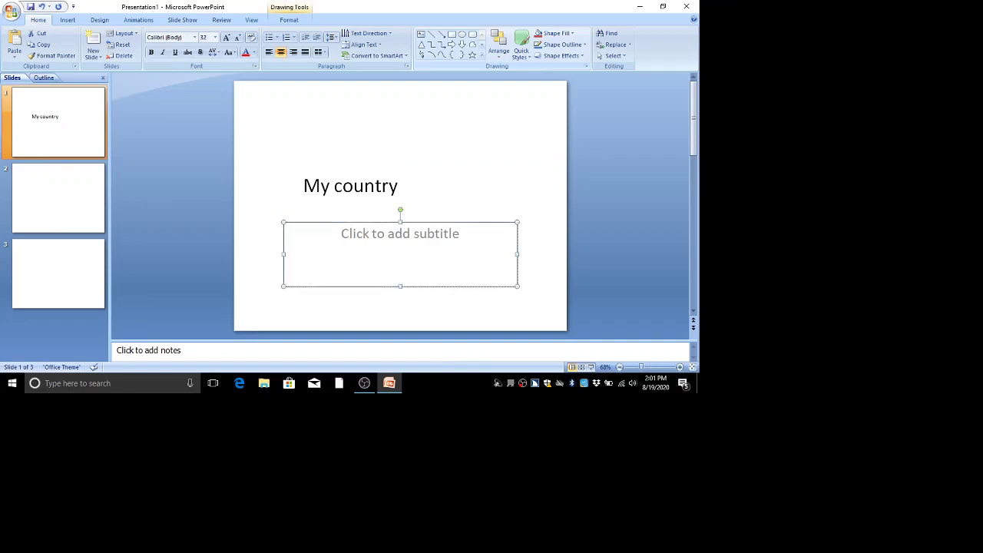
key("Return")
type("My co")
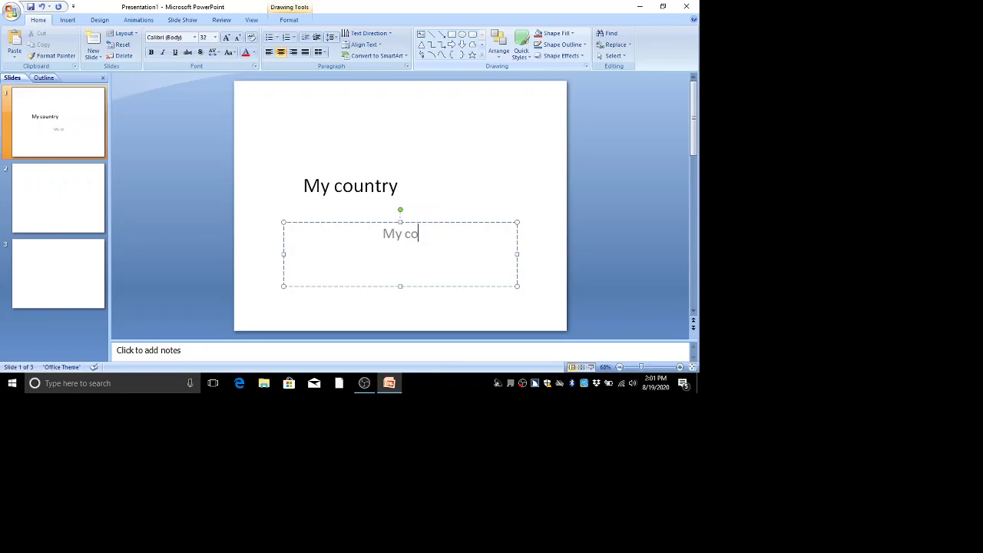
type("untry na")
type("me is ")
type("Pakista")
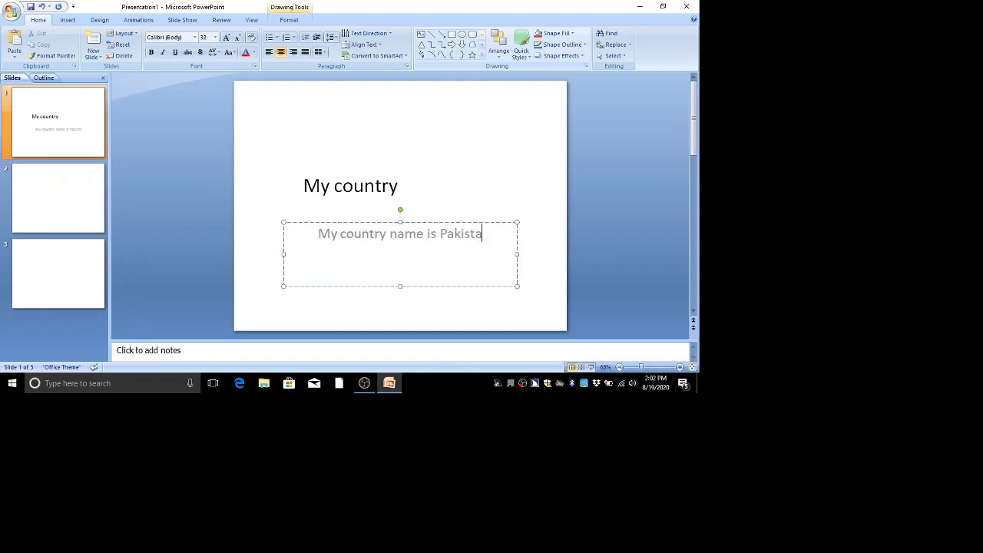
type("n. It")
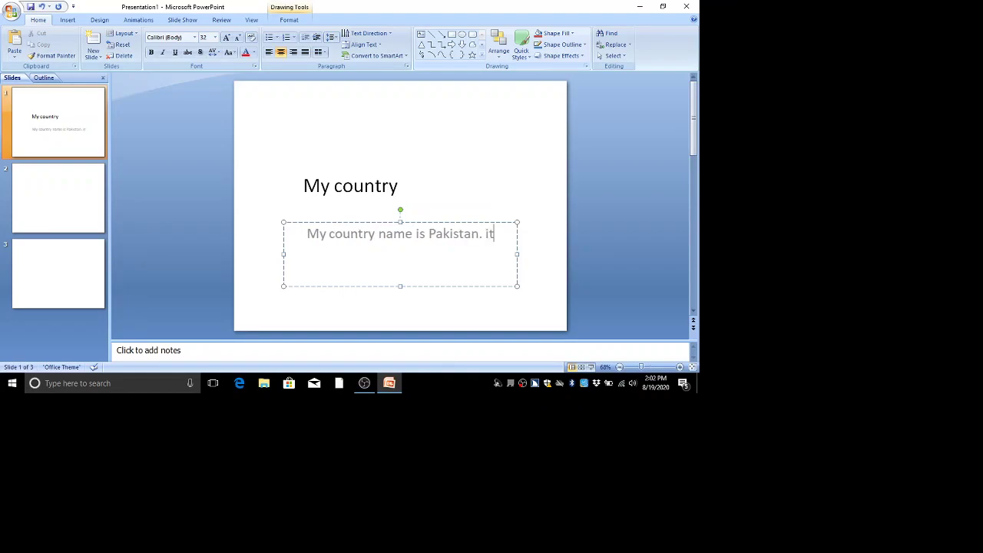
type(" cam")
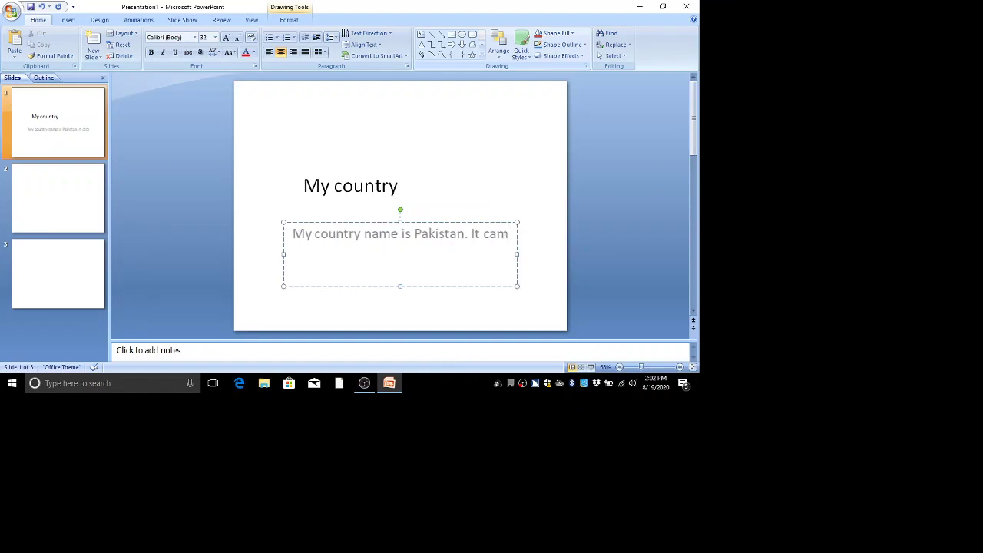
type("e in to")
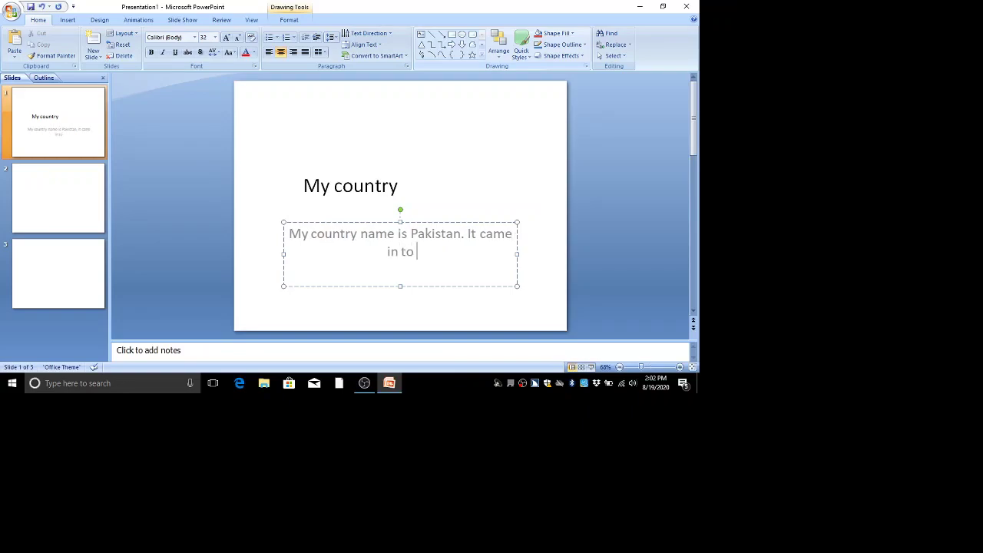
type(" bein i")
type("n")
key("super+g")
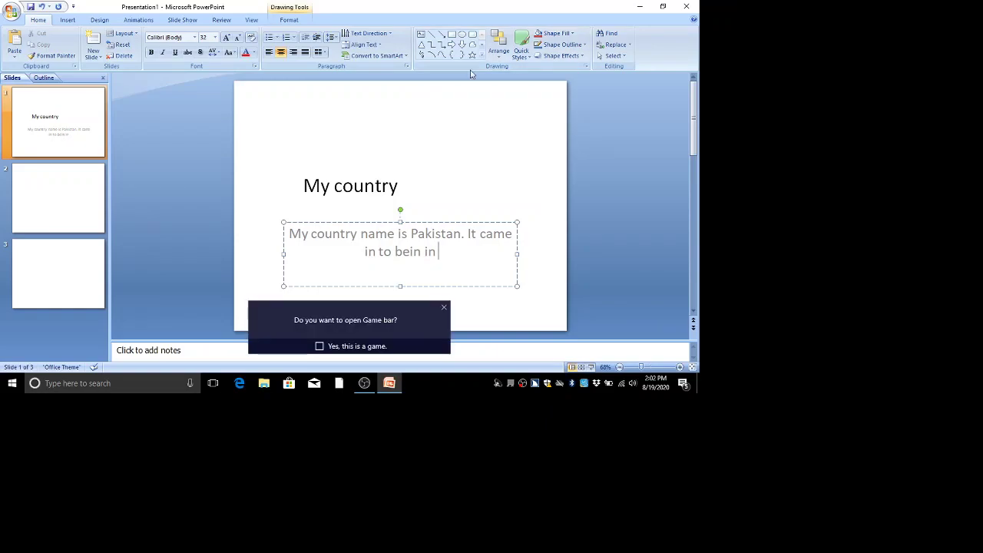
key("Escape")
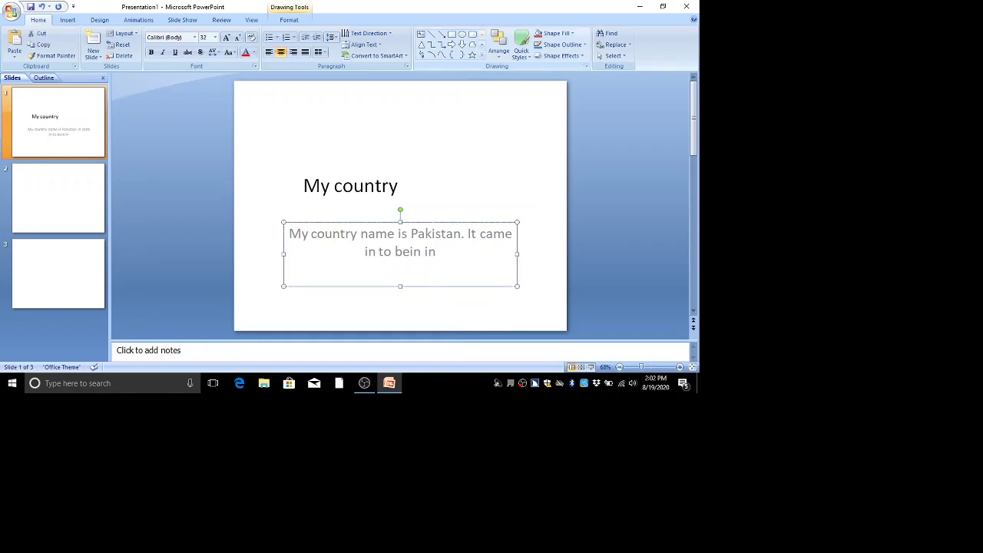
key("F2")
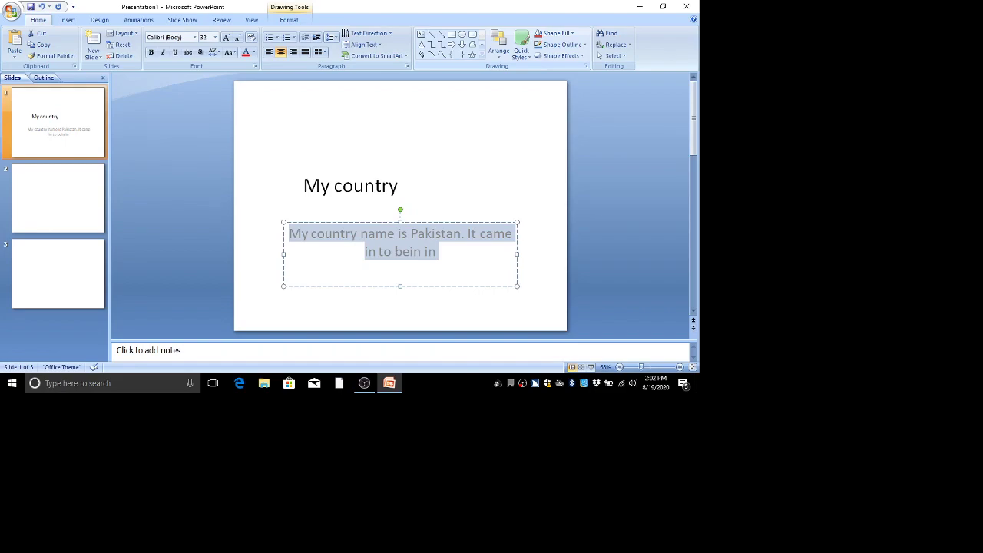
key("Left")
key("Right")
key("Right")
key("Right")
key("Right")
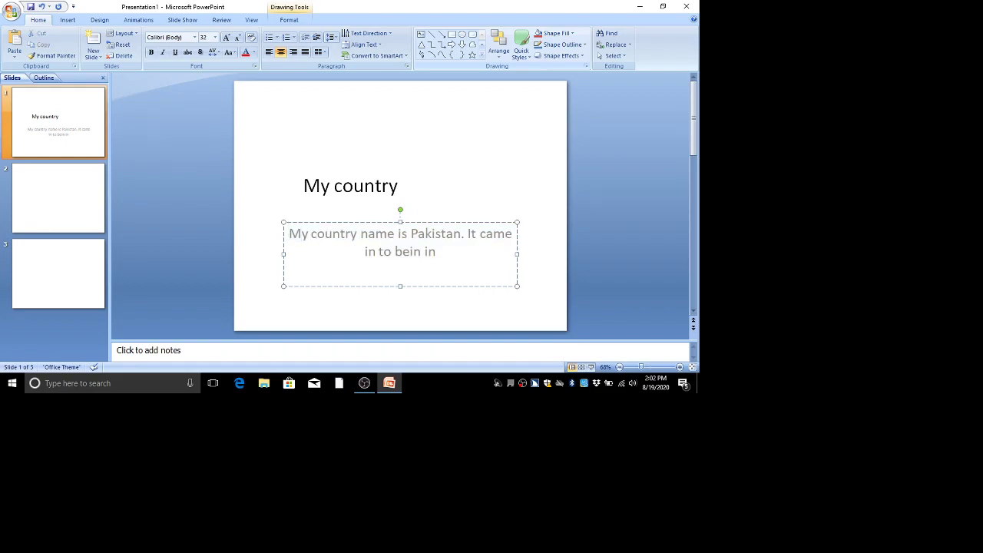
key("Escape")
key("Tab")
key("Tab")
key("Return")
left_click(437, 251)
key("ctrl+Left")
key("ctrl+Left")
key("ctrl+Left")
key("Left")
key("Right")
key("Right")
key("Right")
key("Right")
key("super+g")
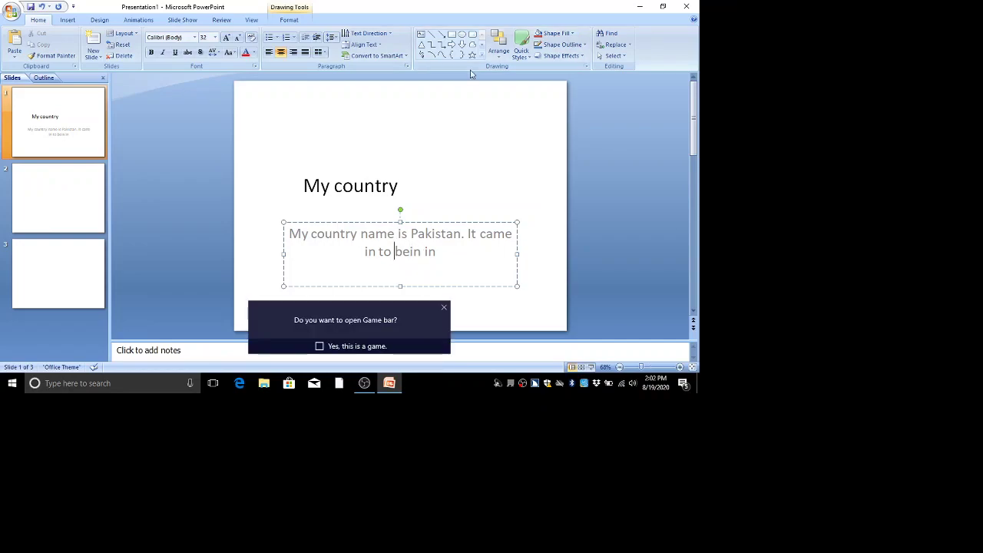
key("Tab")
key("Tab")
key("Escape")
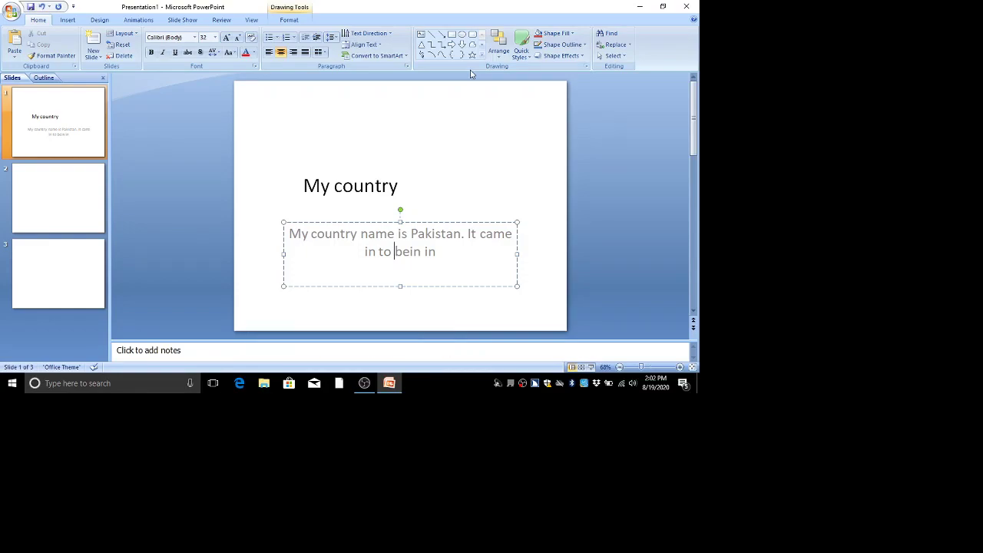
key("Escape")
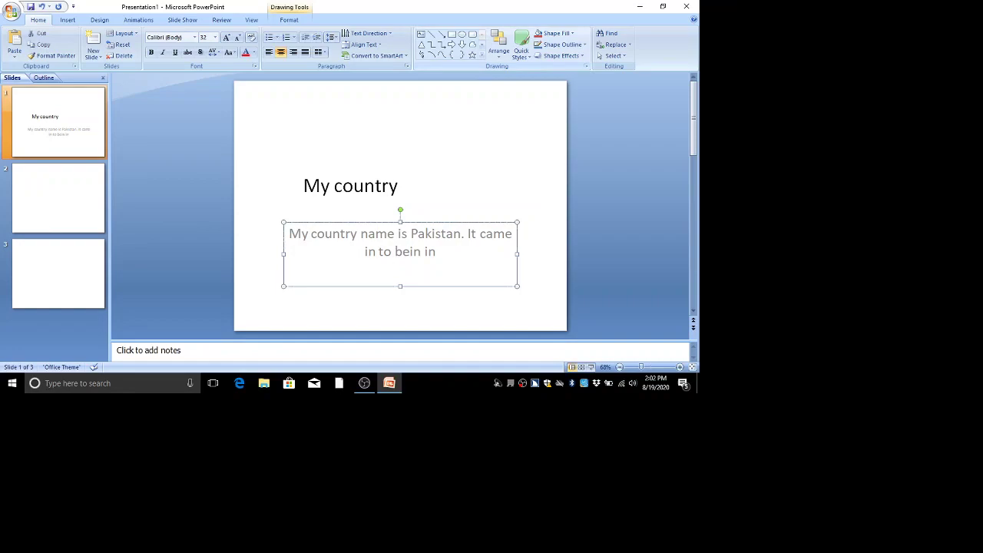
key("Tab")
key("Tab")
key("Return")
key("Left")
key("ctrl+Right")
key("ctrl+Right")
key("ctrl+Right")
key("ctrl+Right")
key("ctrl+Right")
key("ctrl+Right")
key("ctrl+Right")
key("ctrl+Right")
key("ctrl+Right")
key("ctrl+Right")
key("Right")
key("Right")
key("Right")
key("Right")
key("Right")
key("BackSpace")
key("BackSpace")
key("BackSpace")
key("BackSpace")
type("b")
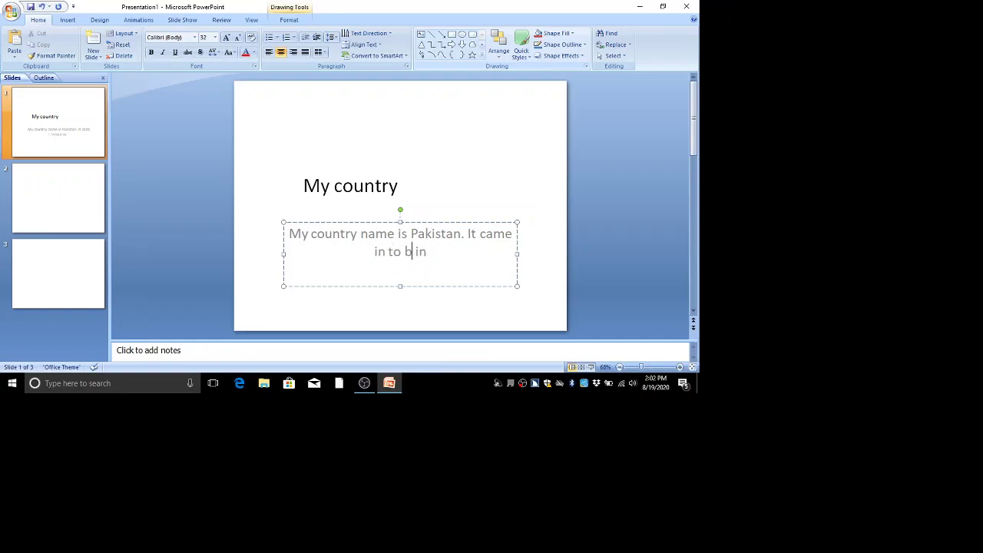
type("ein")
key("super+g")
key("End")
key("Escape")
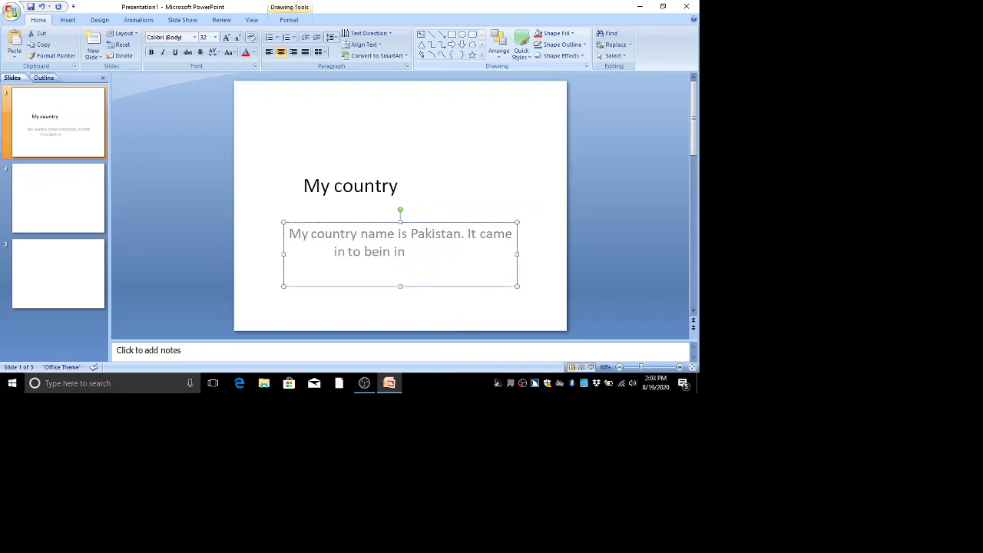
key("Tab")
key("Tab")
key("Return")
left_click(288, 234)
left_click(308, 234)
left_click(311, 234)
left_click(410, 233)
key("ctrl+Right")
key("ctrl+Right")
key("ctrl+Right")
key("ctrl+Right")
key("ctrl+Right")
key("ctrl+Right")
key("ctrl+Right")
key("ctrl+Right")
key("Left")
key("Left")
Finish the subtitle with 'to 14 Auust' and deselect everything on the title slide.
key("Right")
key("Right")
type("t")
type("o 14 ")
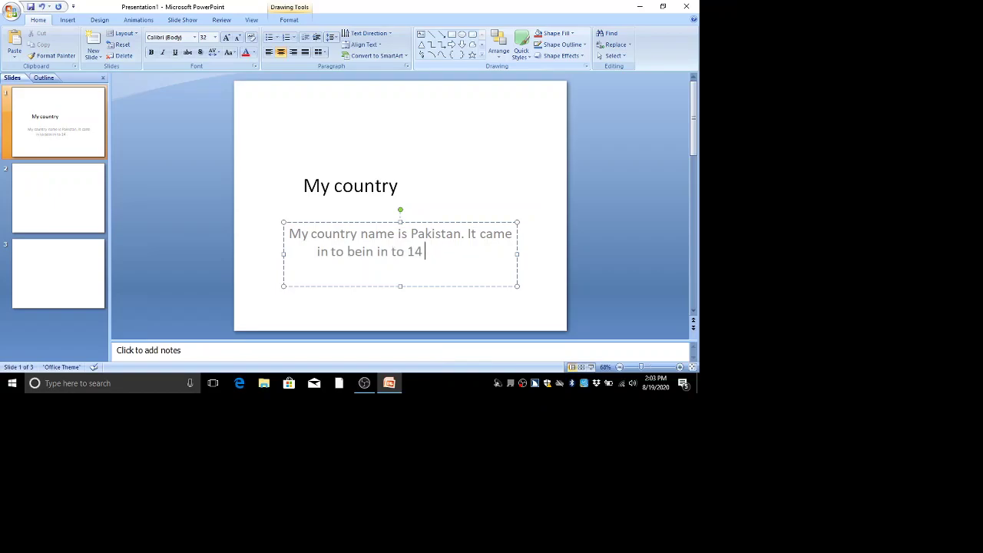
type("Auus")
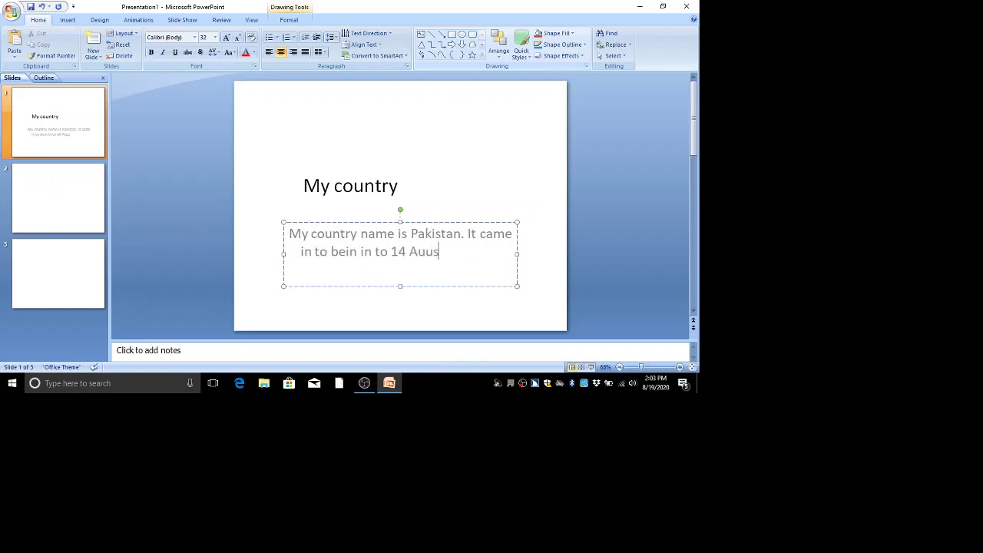
type("t")
key("Escape")
key("Tab")
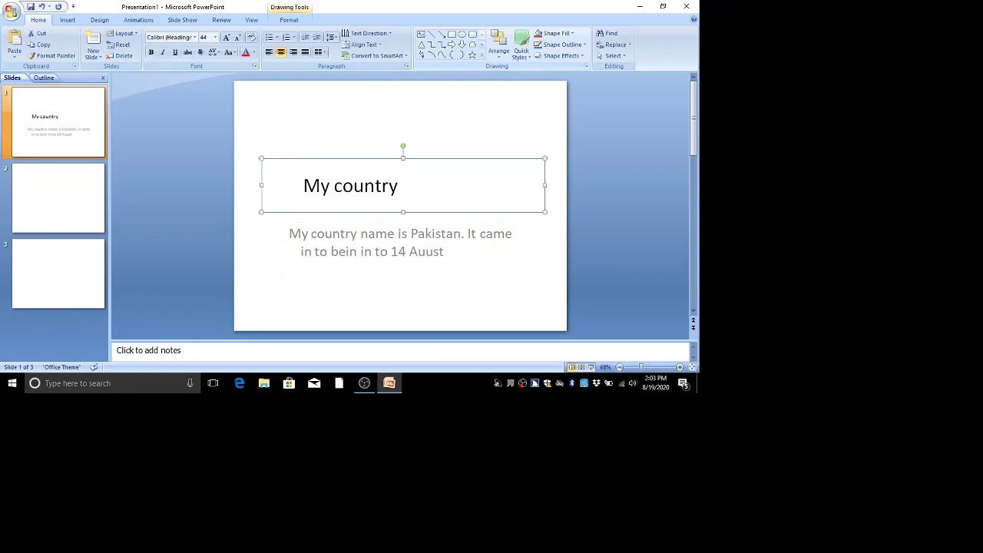
key("Tab")
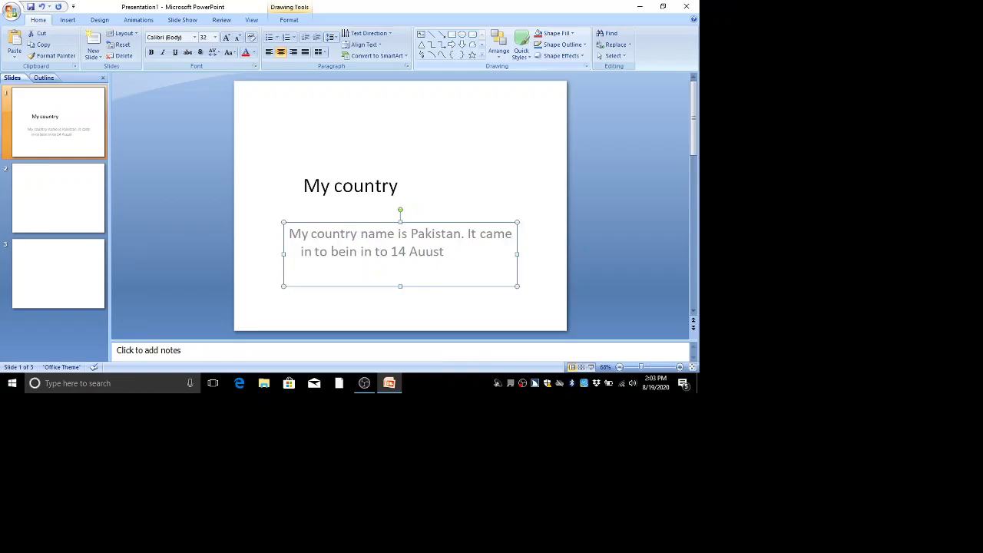
key("Escape")
Give slide 2 the title 'It has five provinces'.
left_click(59, 197)
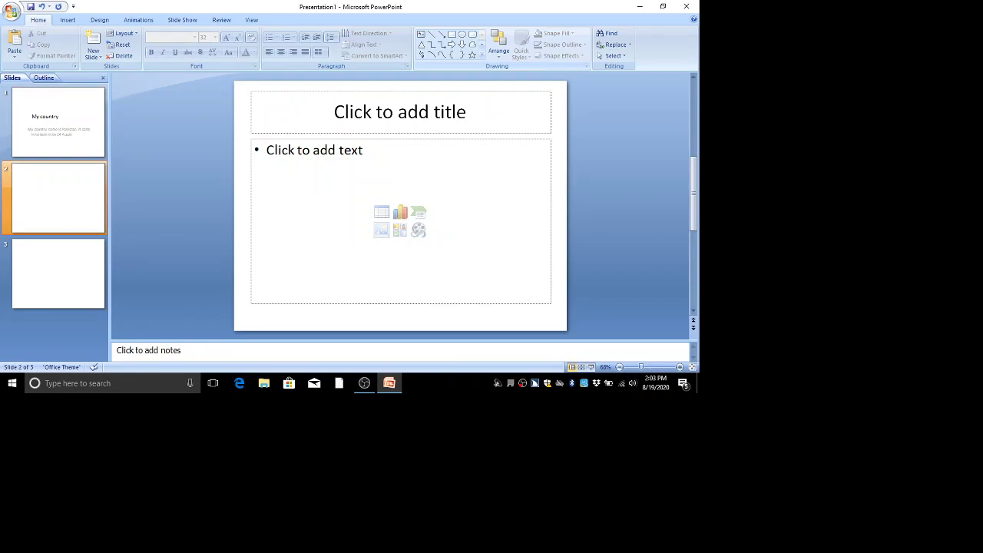
key("Tab")
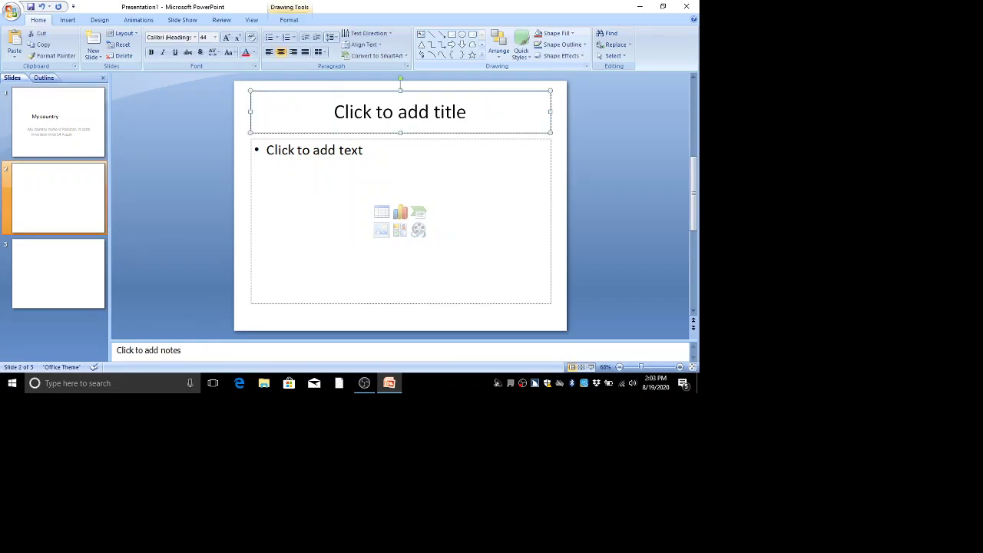
key("Tab")
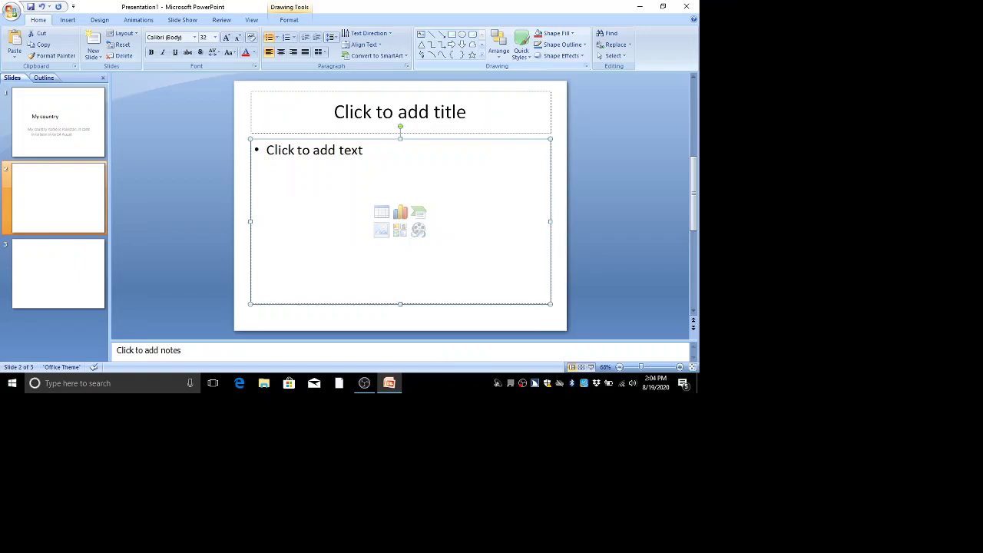
key("Tab")
type("I")
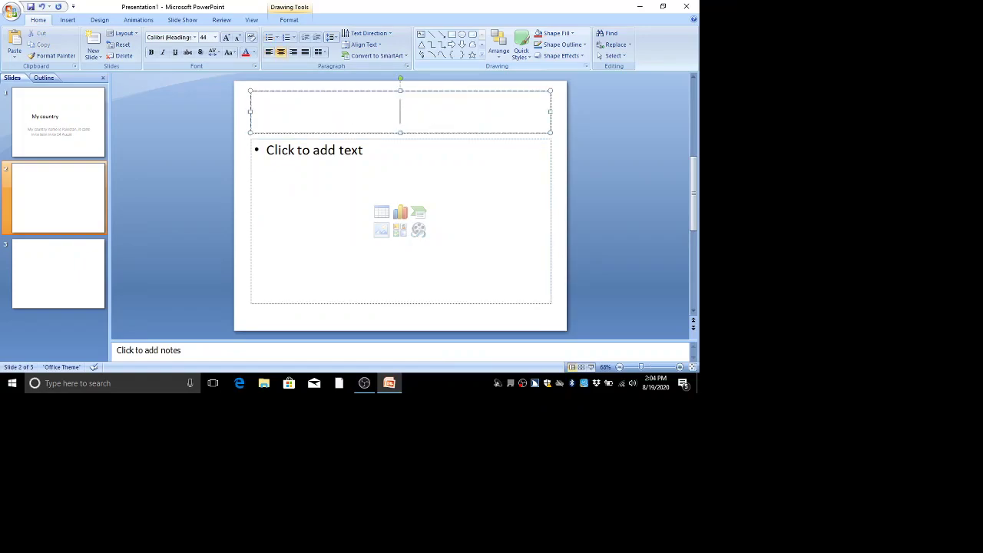
type("t")
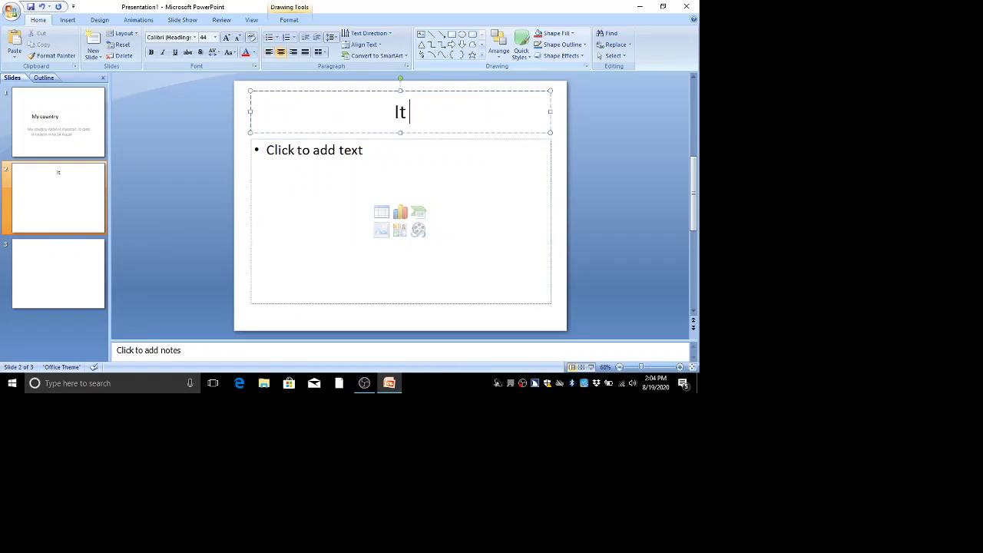
type(" has fou")
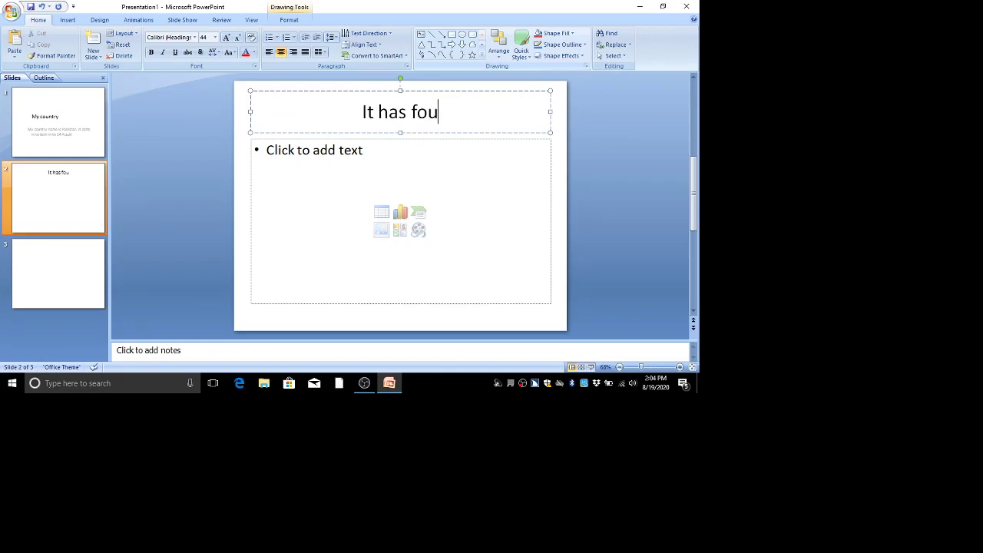
type("r")
key("BackSpace")
key("BackSpace")
key("BackSpace")
key("BackSpace")
type("iv")
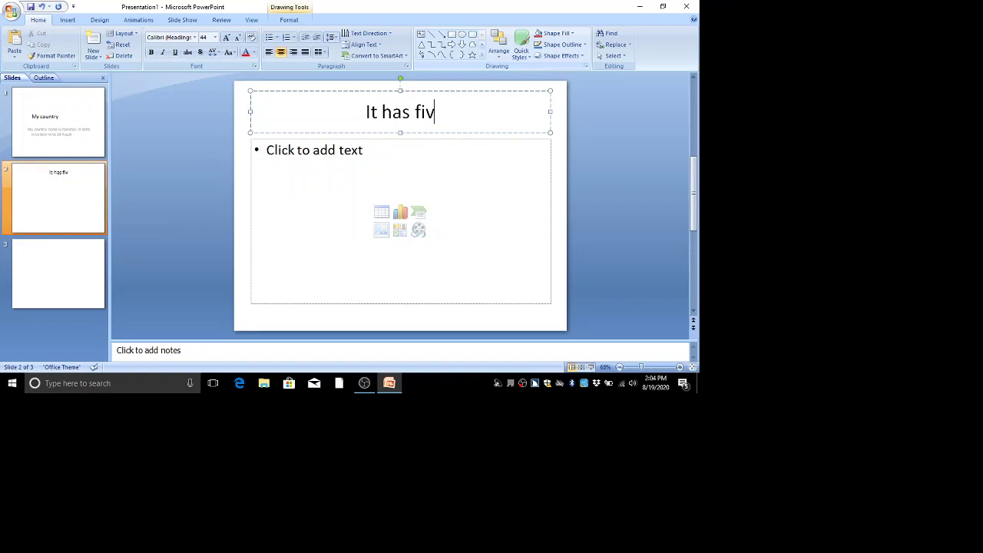
type("e provi")
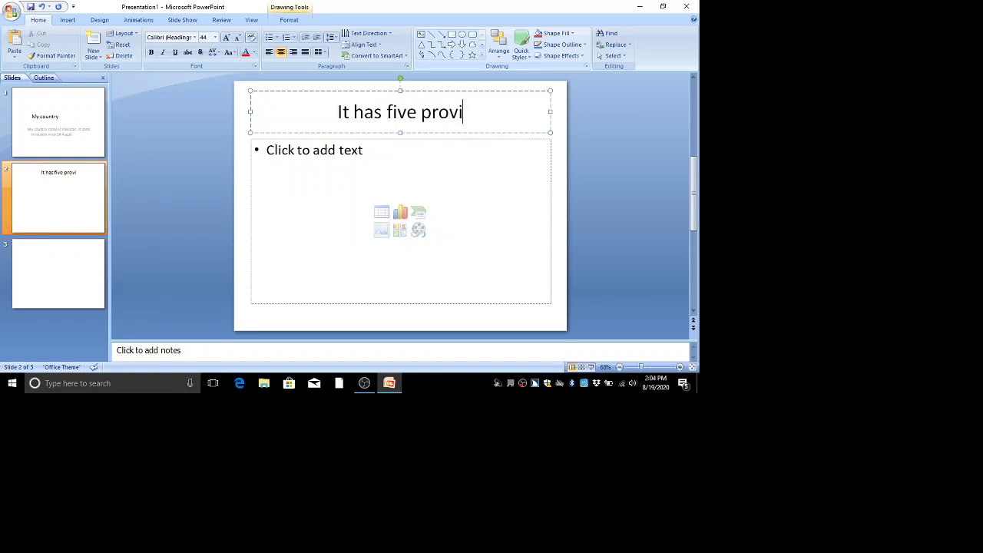
type("nces")
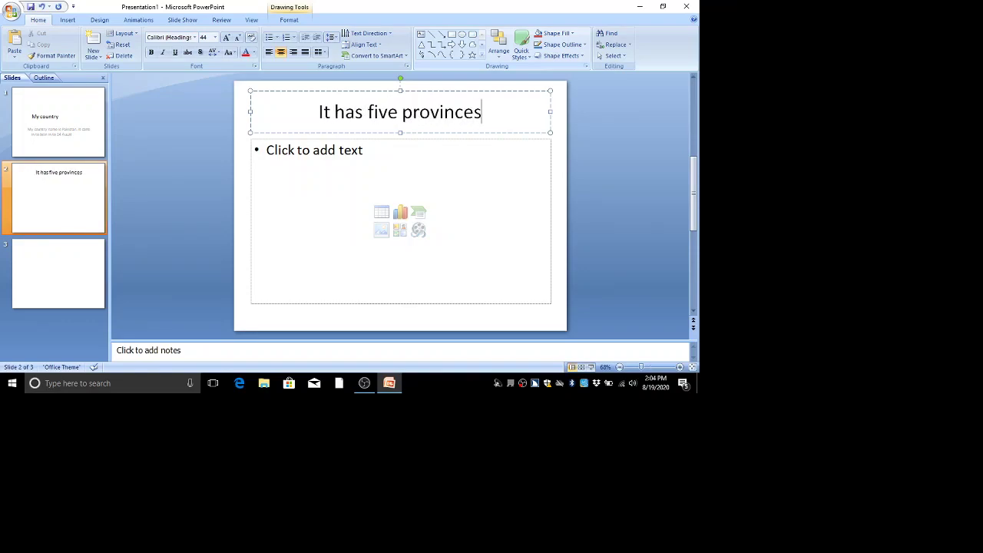
key("Escape")
Nudge slide 2's body placeholder down slightly and move on to slide 3.
key("Tab")
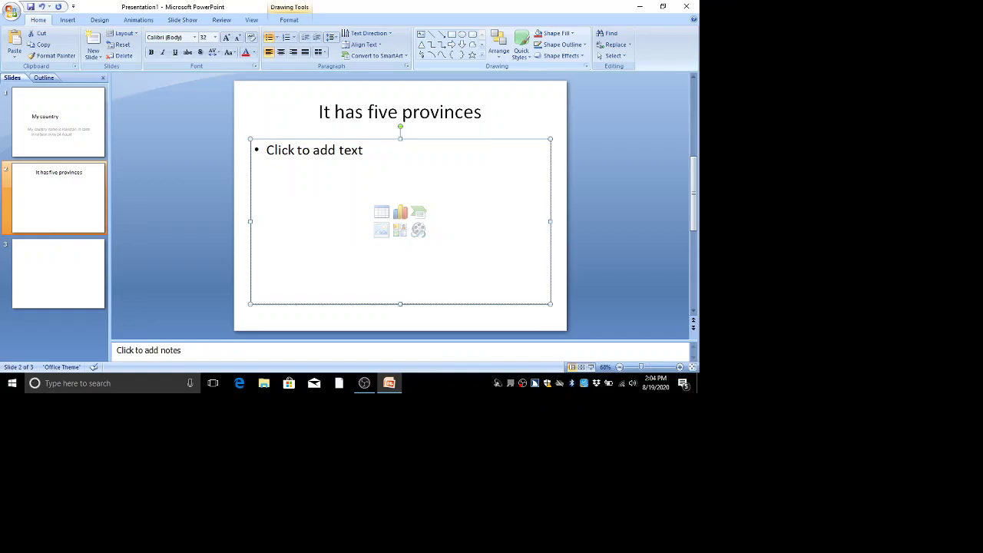
key("Down")
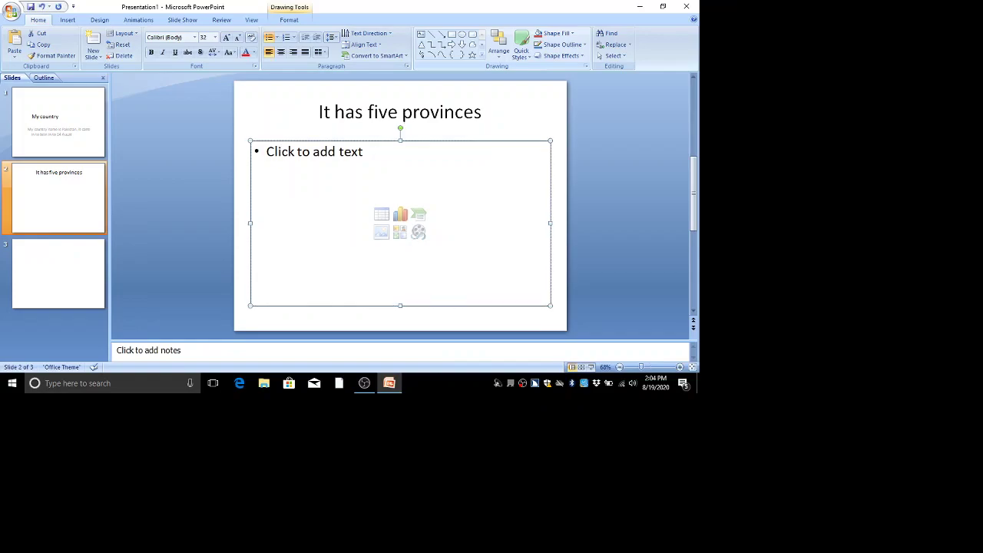
key("Escape")
key("Page_Down")
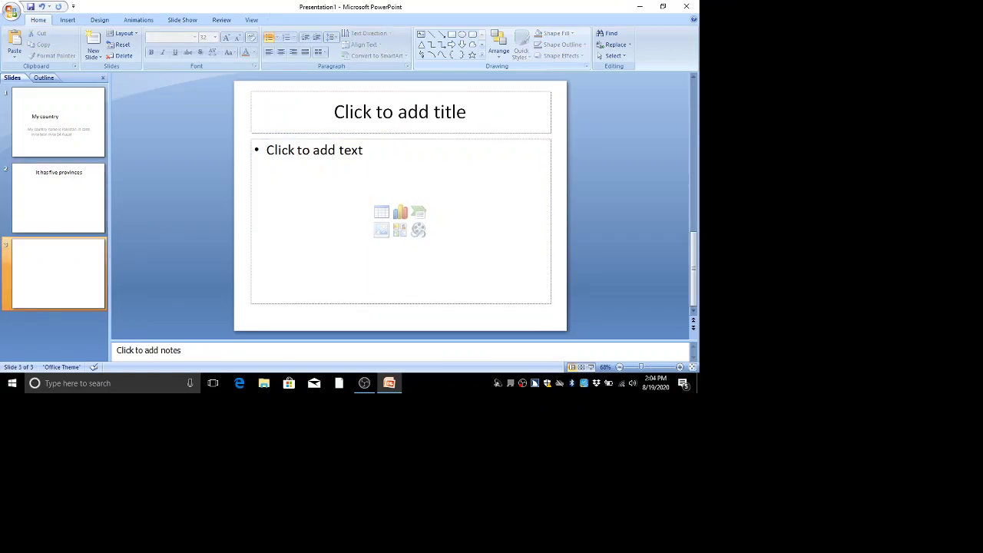
Type the slide 3 title 'islamabad is its captial'.
key("Tab")
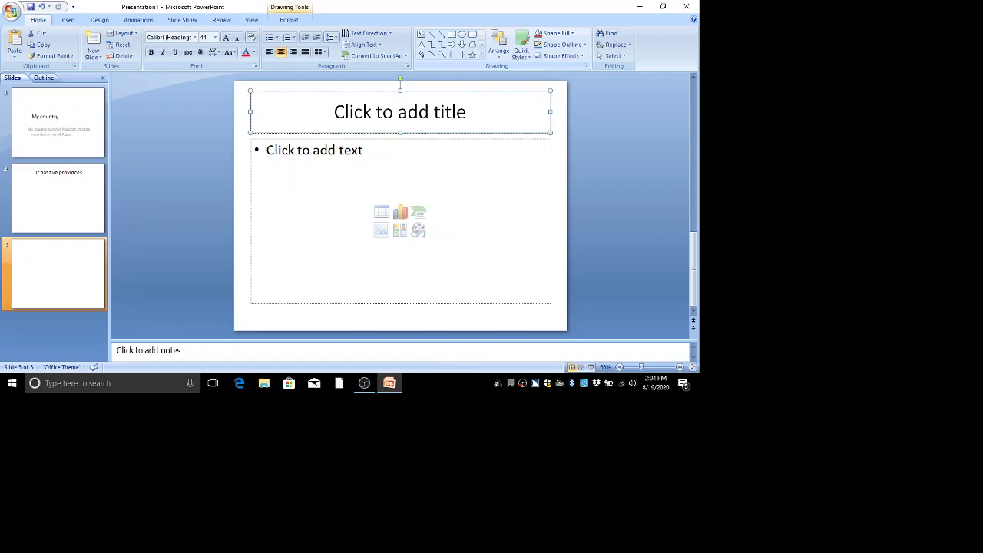
key("Return")
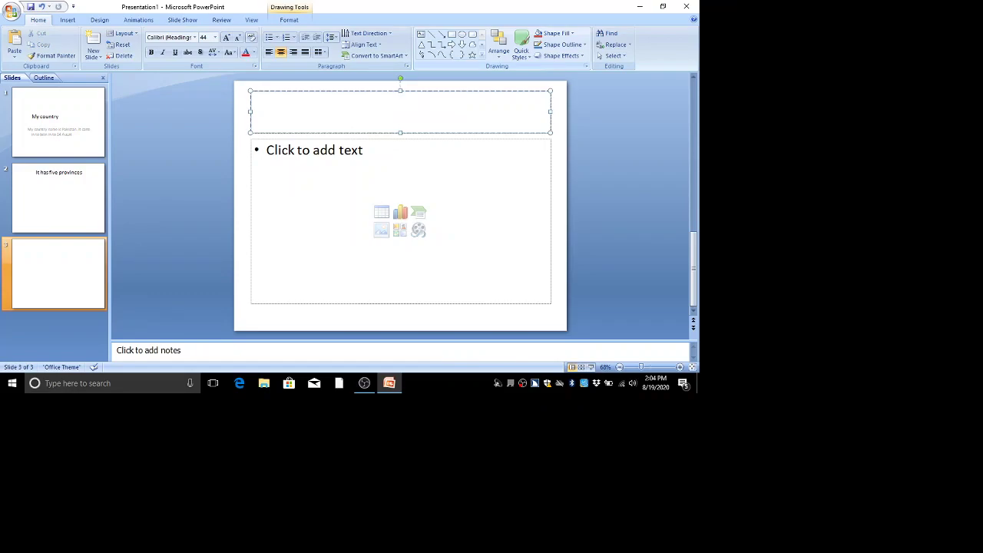
type("Isl")
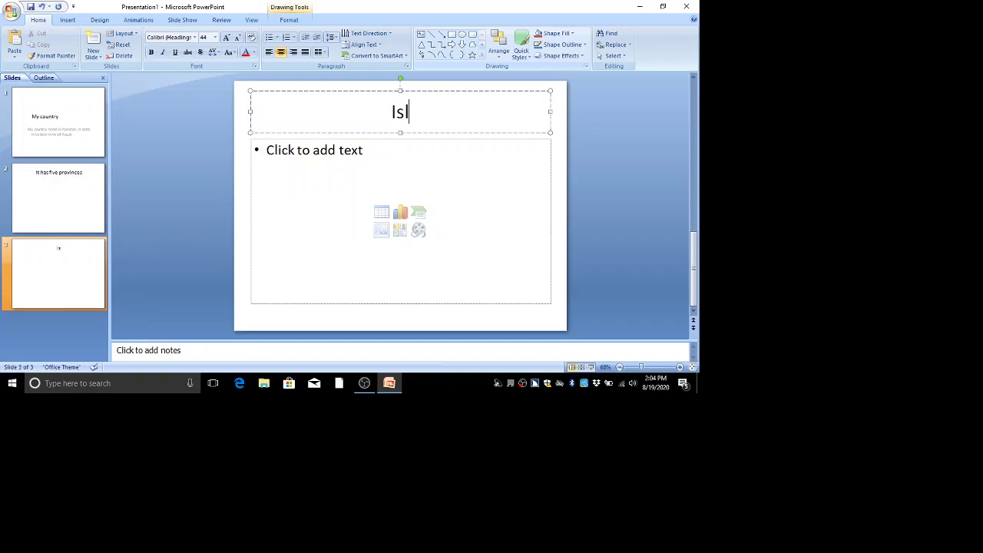
type("amaba")
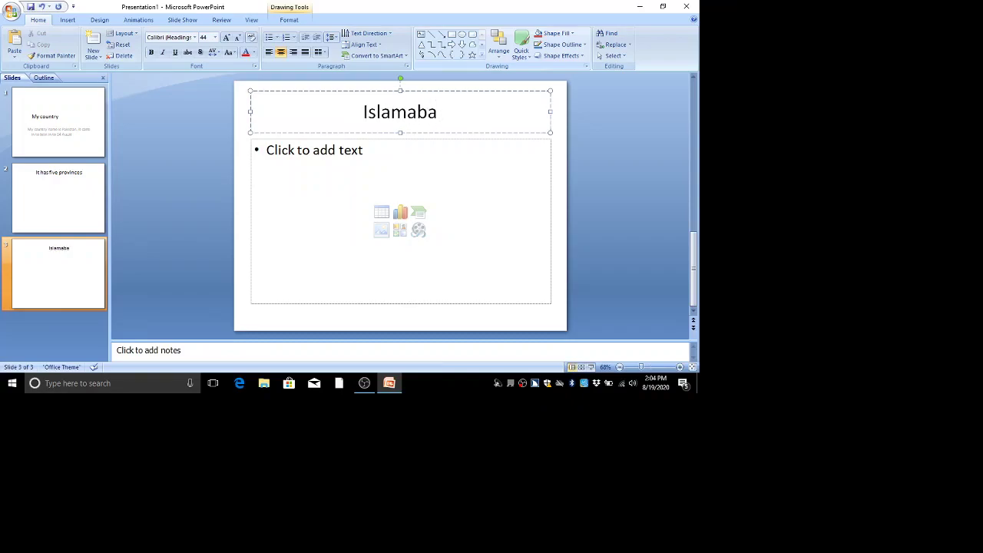
key("BackSpace")
key("BackSpace")
key("BackSpace")
key("BackSpace")
key("BackSpace")
key("BackSpace")
key("BackSpace")
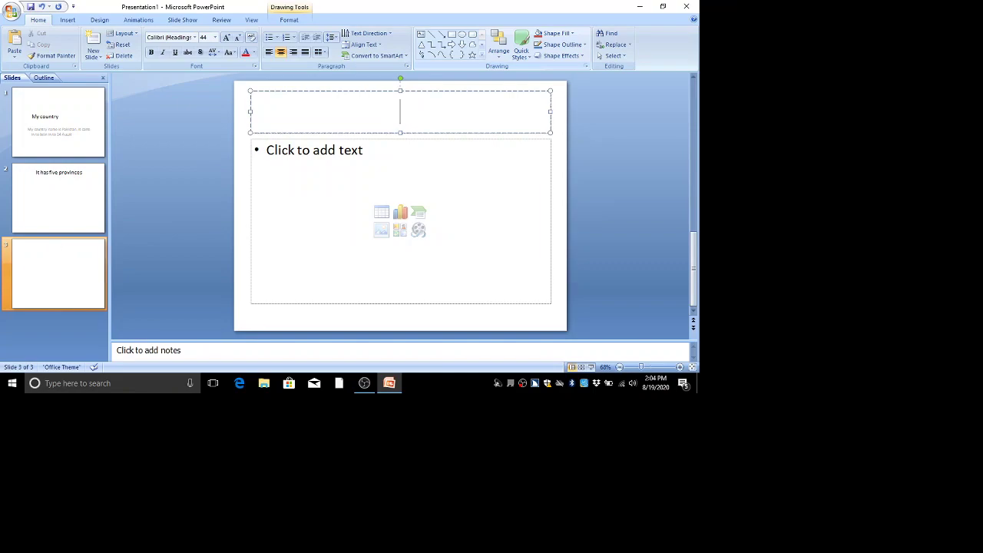
type("is")
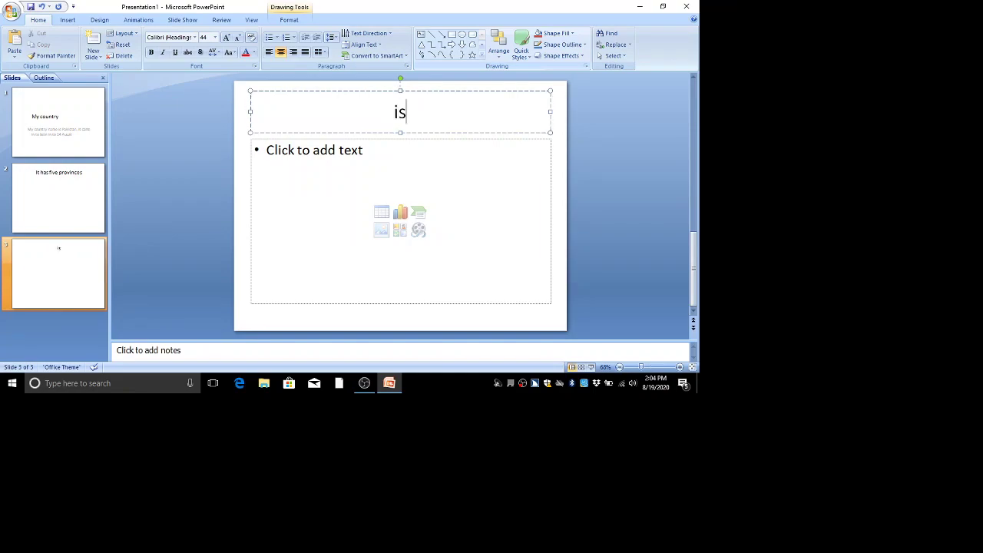
type("lamabad ")
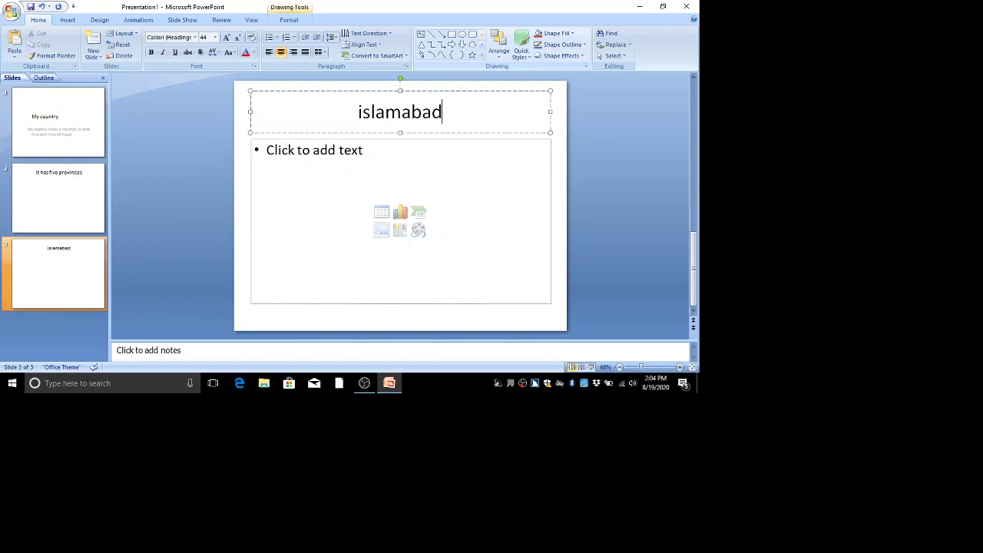
type("is")
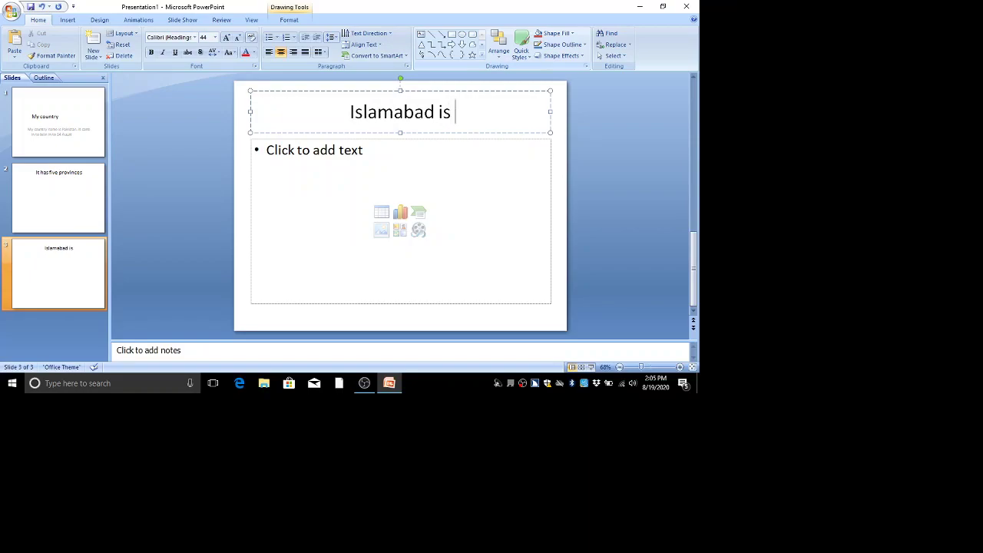
type(" its c")
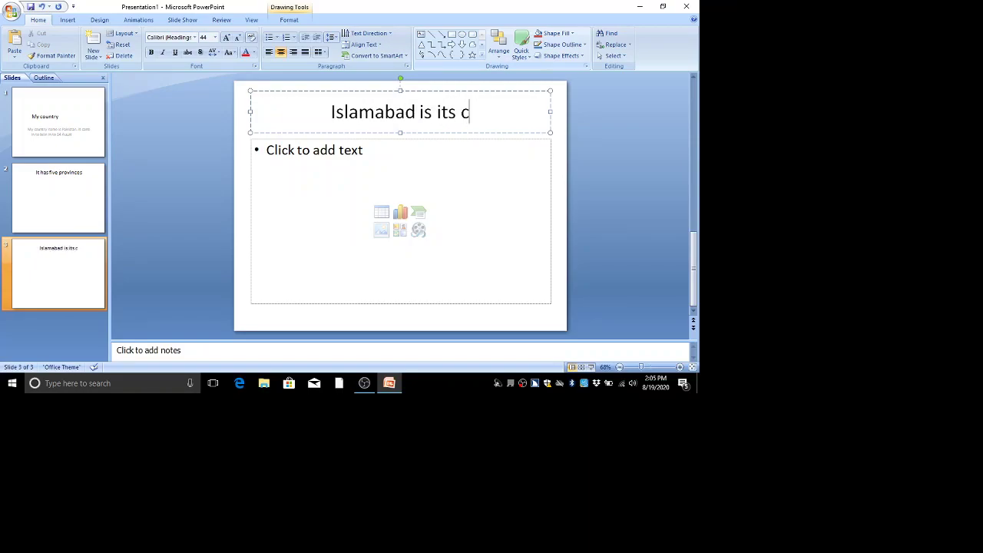
type("aptial")
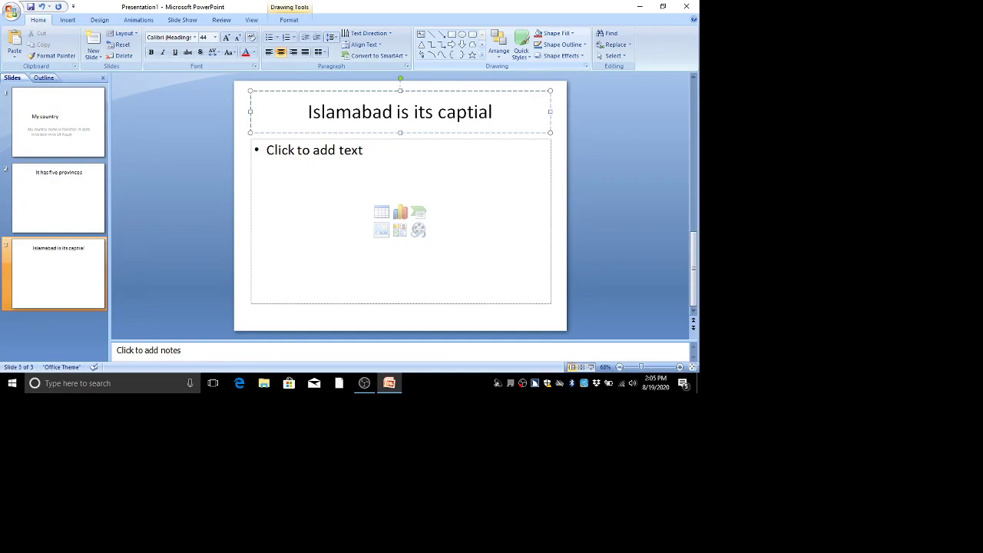
key("Escape")
key("Escape")
Correct the misspelled 'captial' to 'capital' in the slide 3 title.
key("Tab")
key("Return")
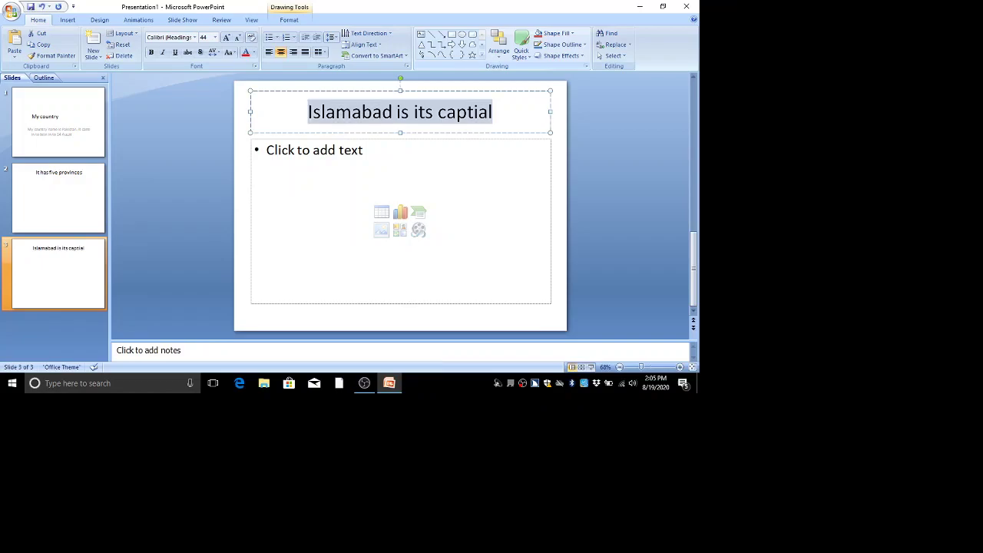
left_click(308, 112)
key("Right")
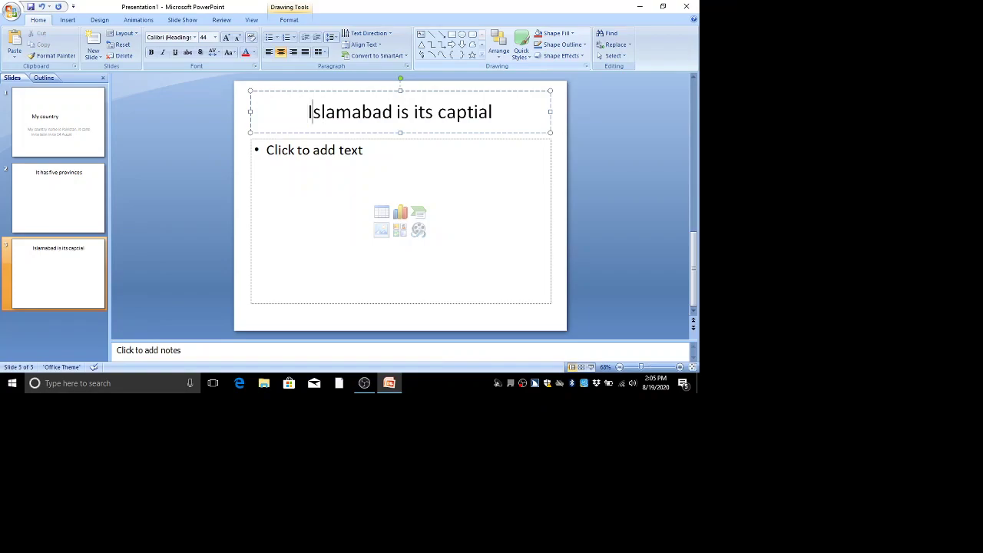
key("ctrl+Right")
key("ctrl+Right")
key("ctrl+Right")
key("ctrl+Right")
key("BackSpace")
key("BackSpace")
key("BackSpace")
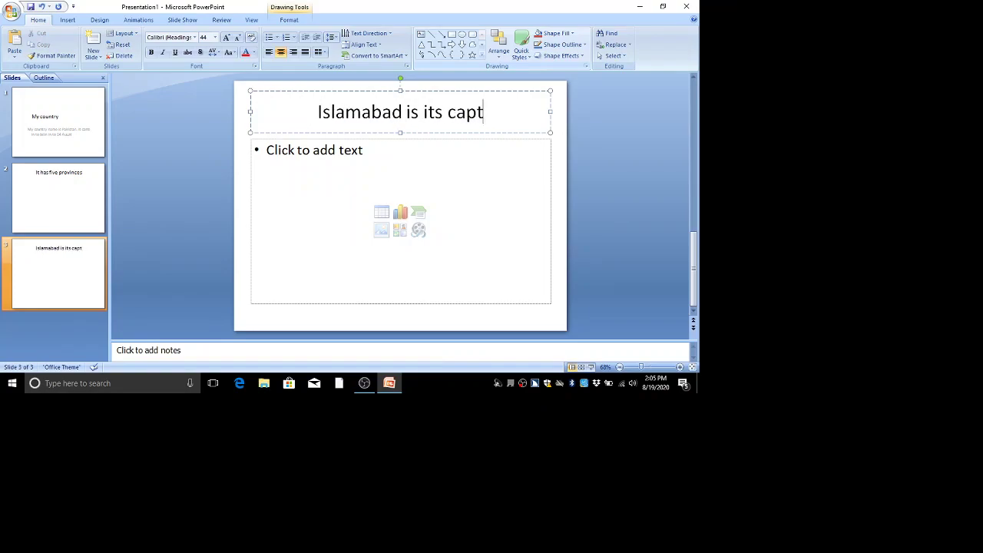
key("BackSpace")
key("BackSpace")
key("BackSpace")
key("BackSpace")
type("ca")
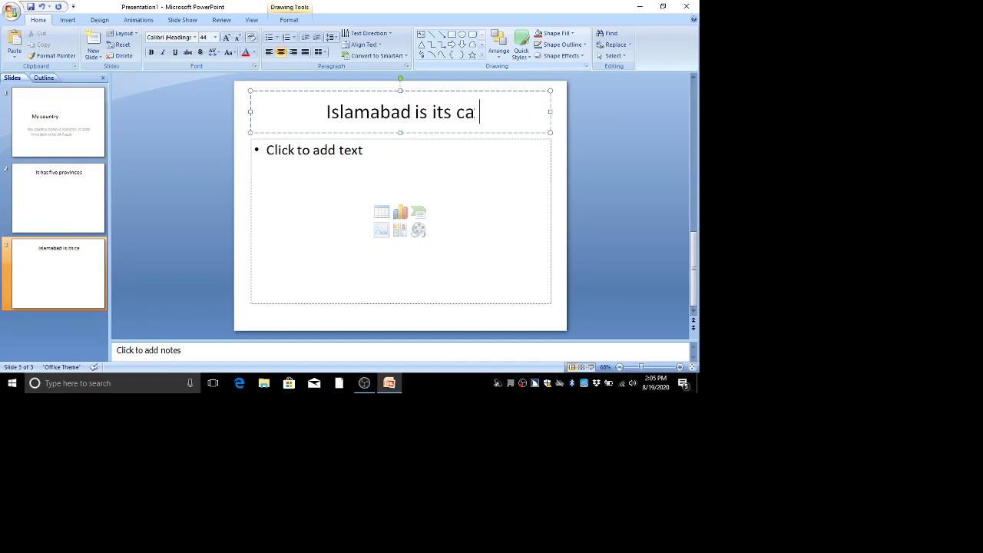
type("pital")
key("Escape")
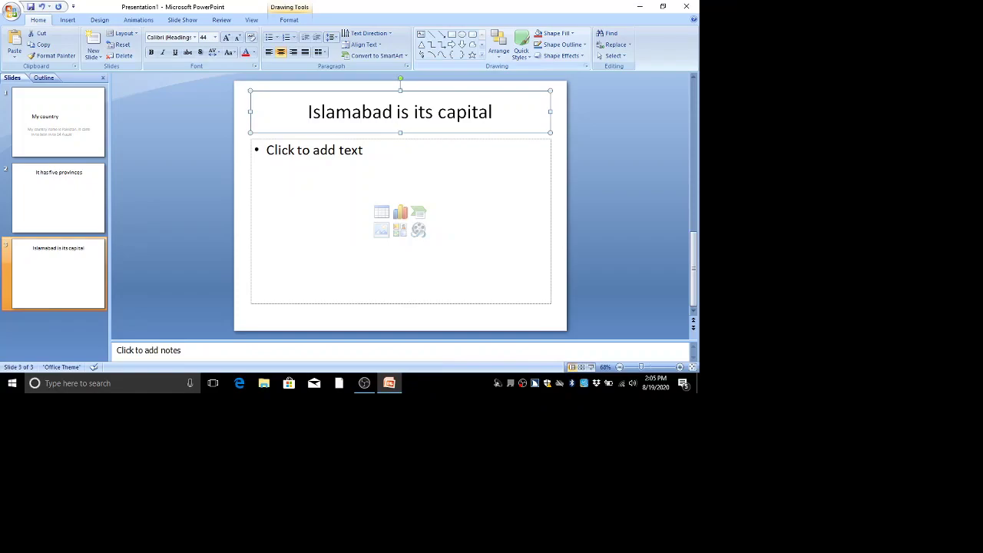
Leave the title box, go back a slide, and start the slide show with F5.
key("Escape")
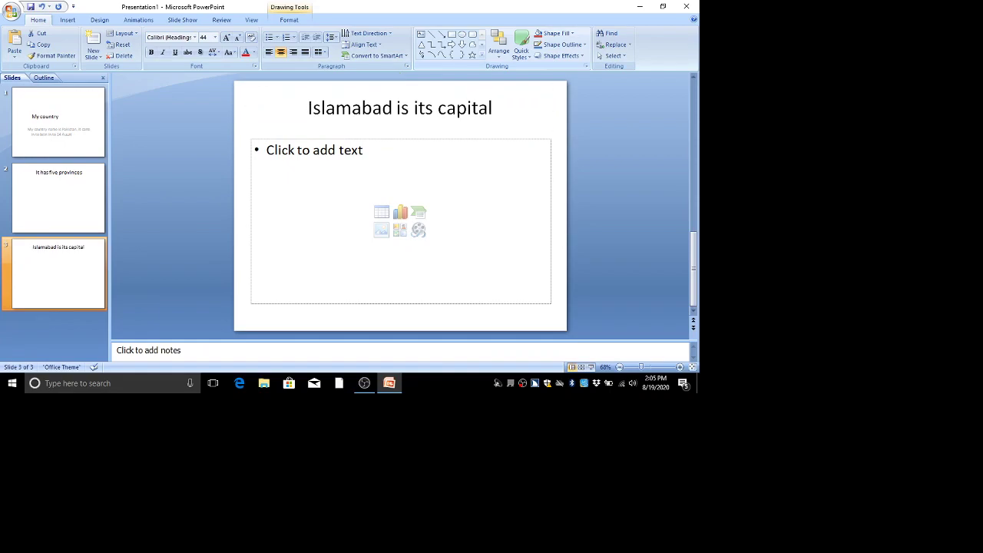
key("Page_Up")
key("Page_Up")
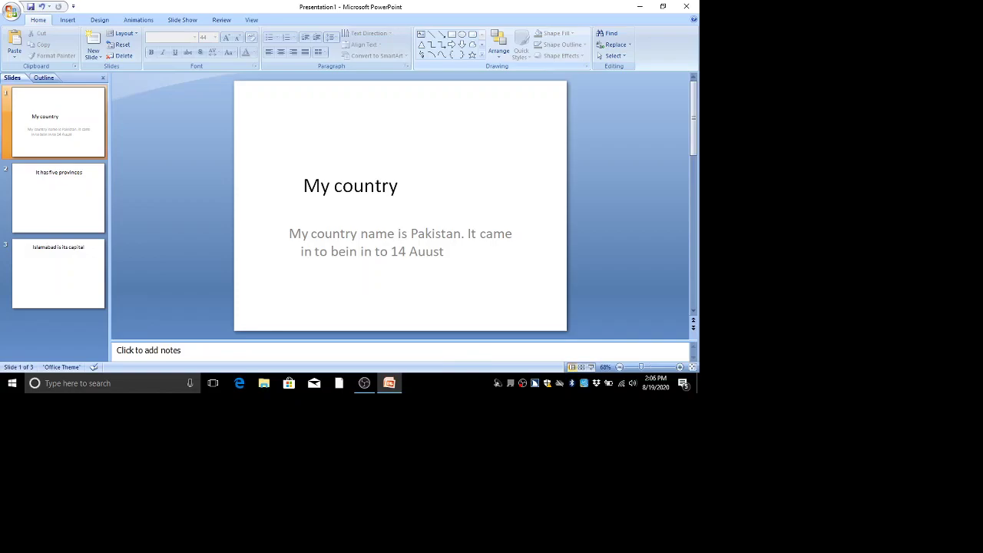
key("F5")
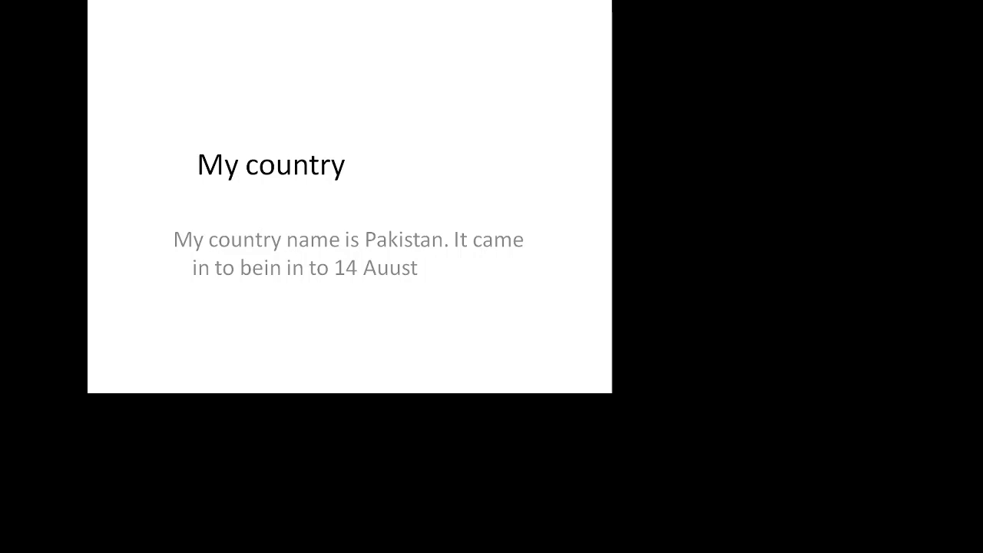
Advance through 'It has five provinces' and 'Islamabad is its capital', then exit the show.
key("Right")
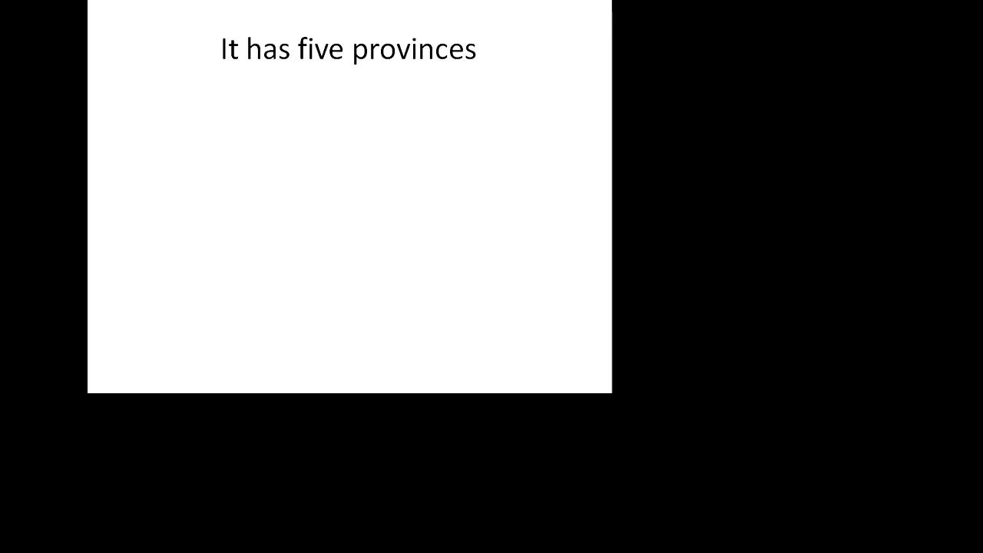
key("Right")
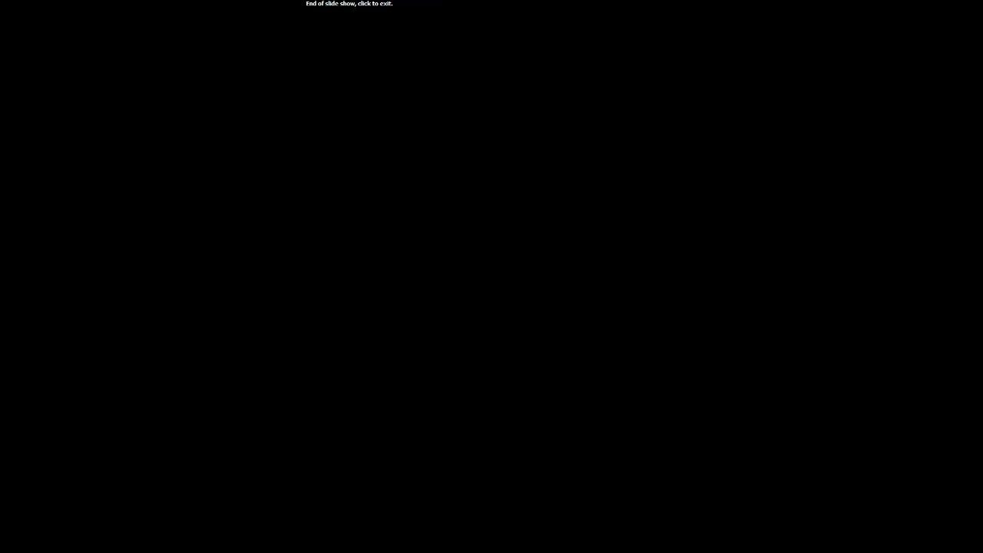
key("Escape")
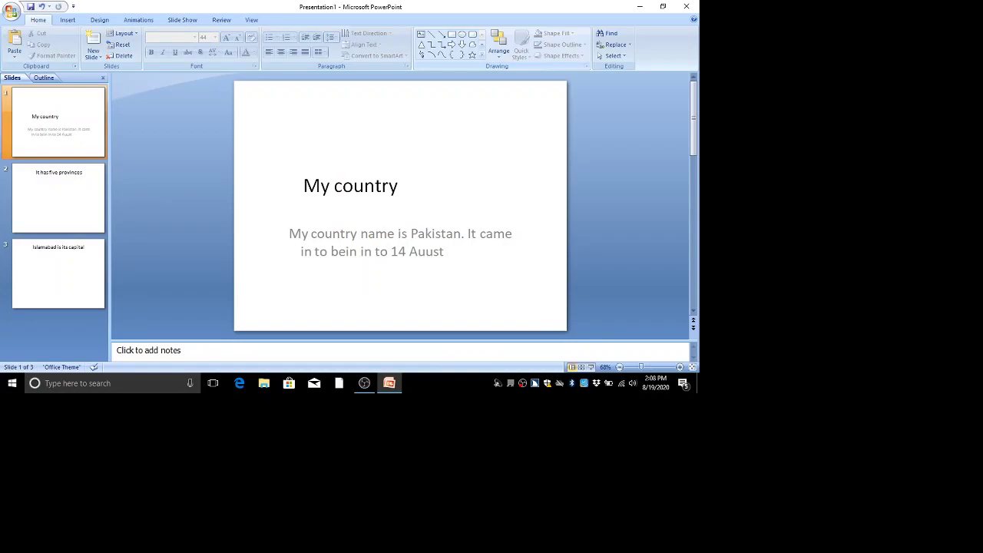
Replay the show from slide 1 through all three slides, then end it.
key("F5")
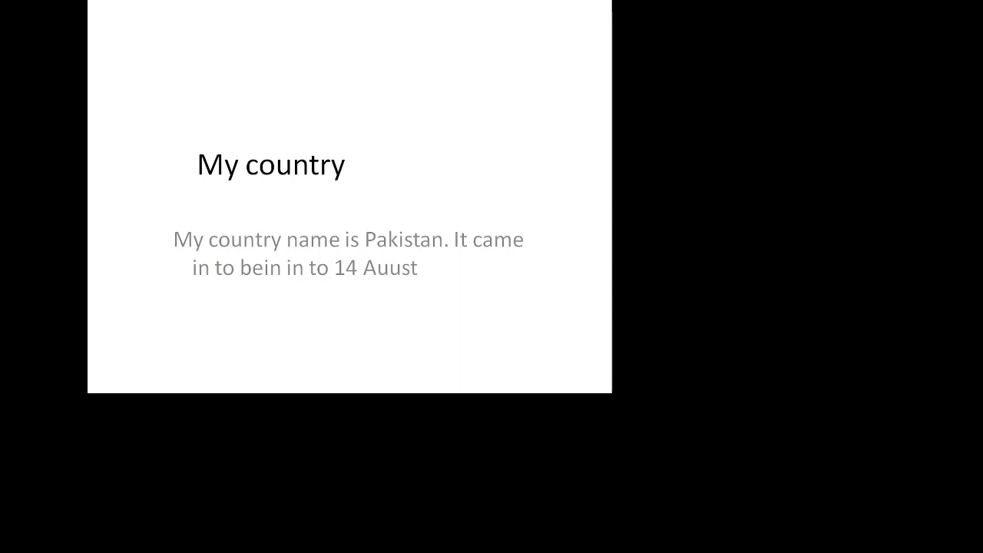
key("Right")
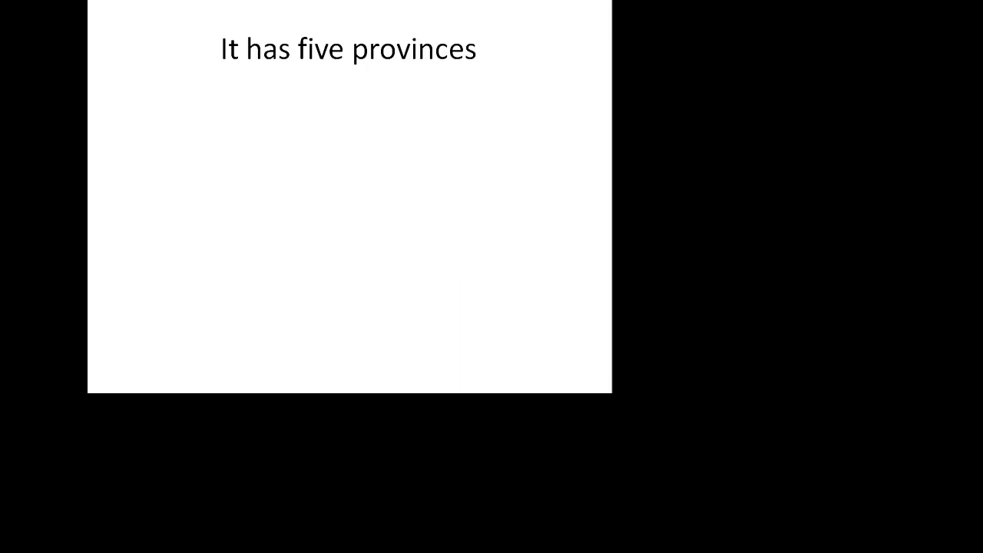
key("Right")
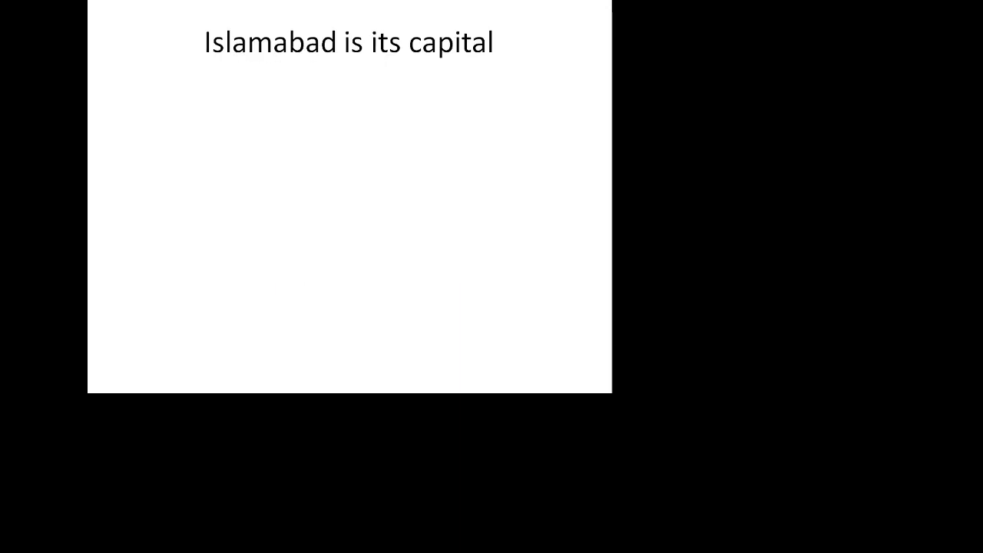
key("Escape")
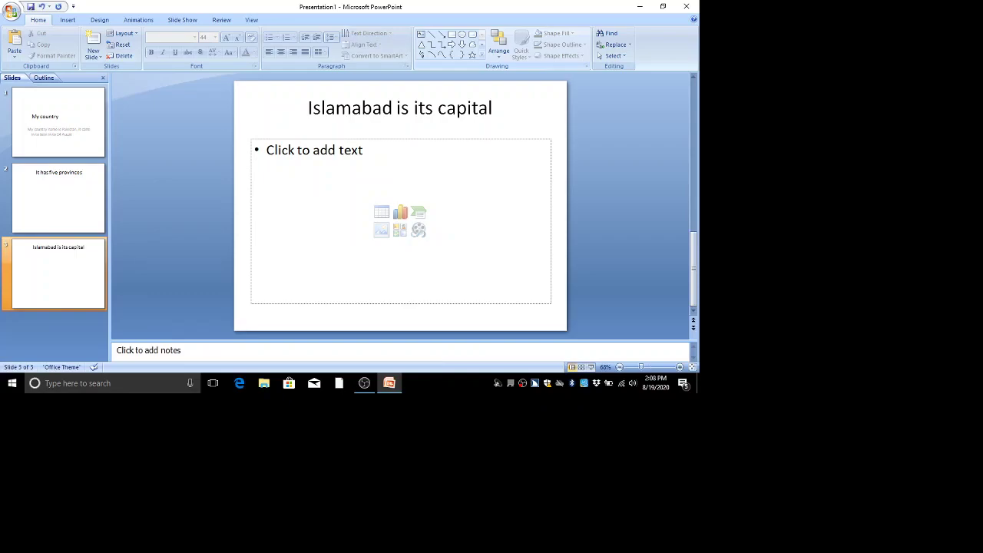
Select the slide 1 'My country' thumbnail in the Slides pane.
left_click(59, 198)
left_click(59, 274)
left_click(58, 121)
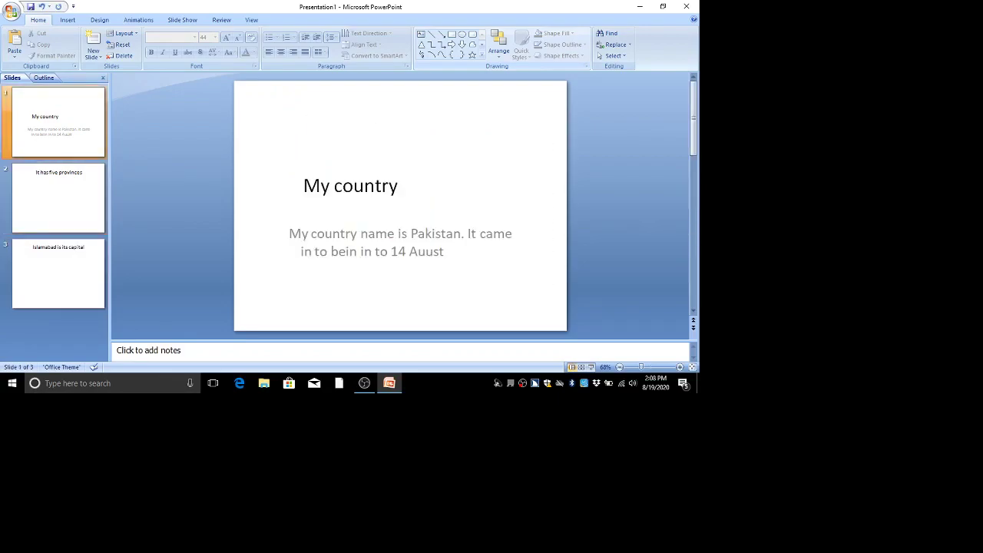